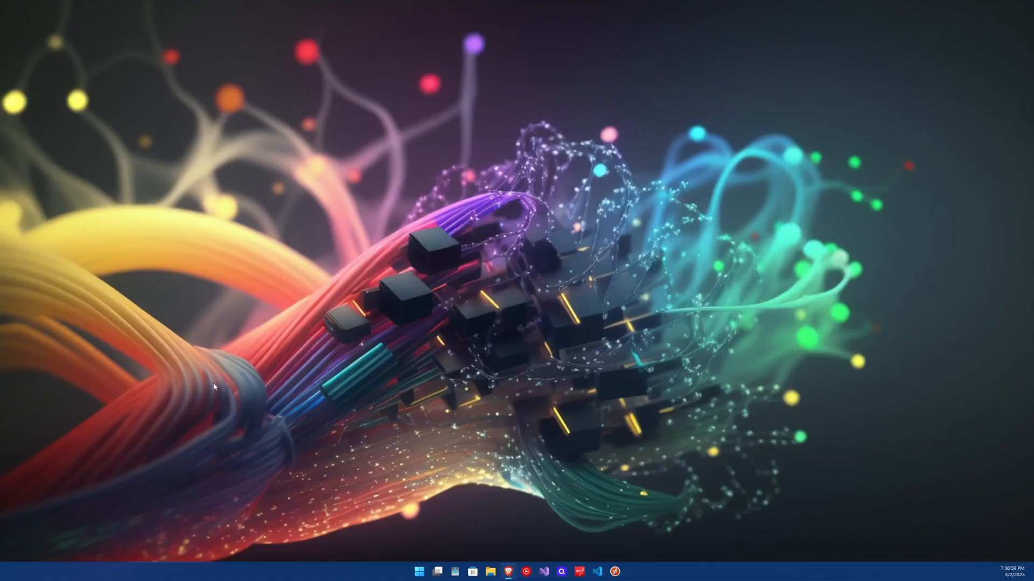
# Launch XenCenter and add the server at 10.1.3.3, logging in as root with its password
pyautogui.click(419, 576)
pyautogui.click(564, 471)
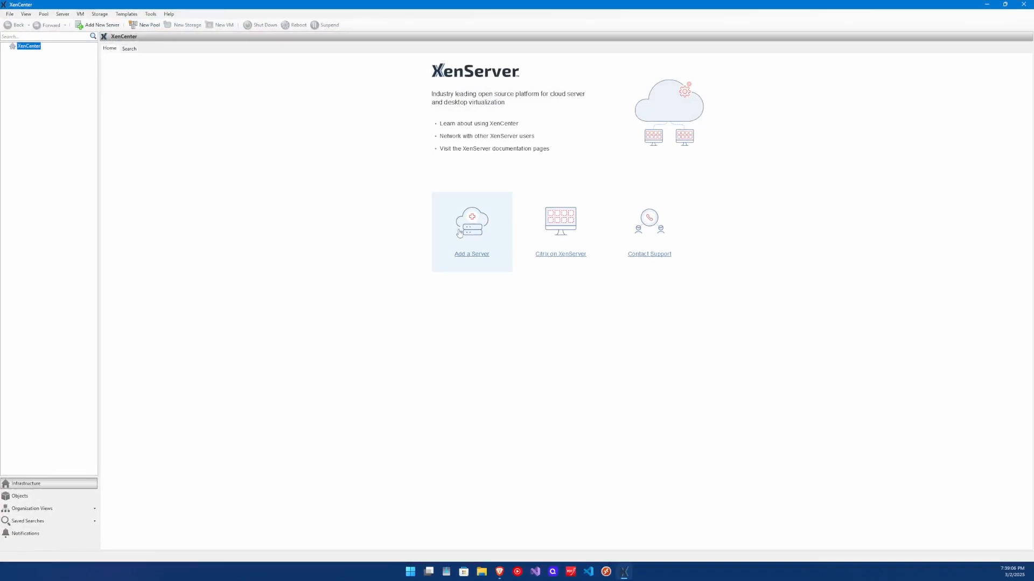
pyautogui.click(459, 233)
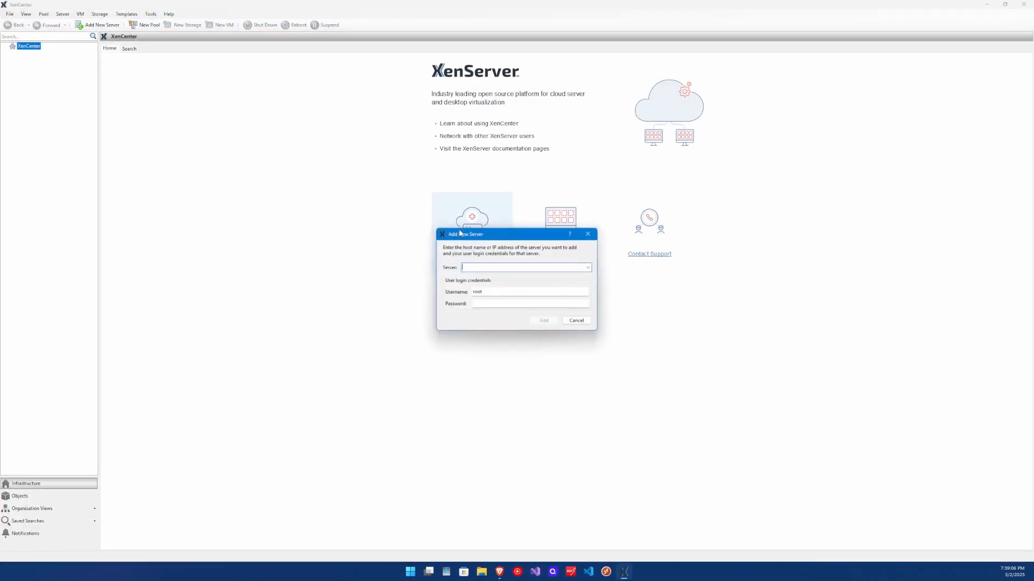
pyautogui.write('10.1.')
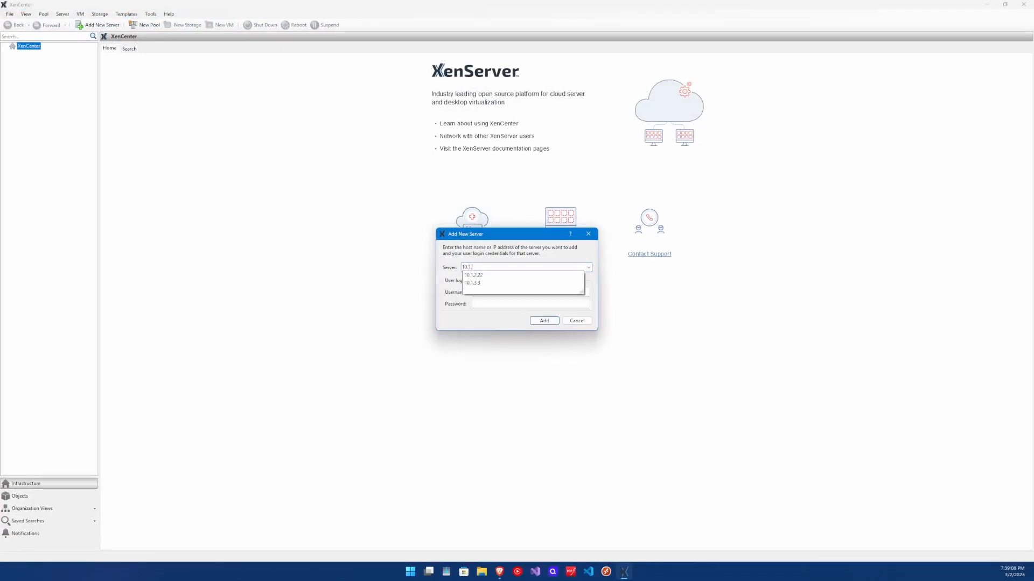
pyautogui.write('3.3')
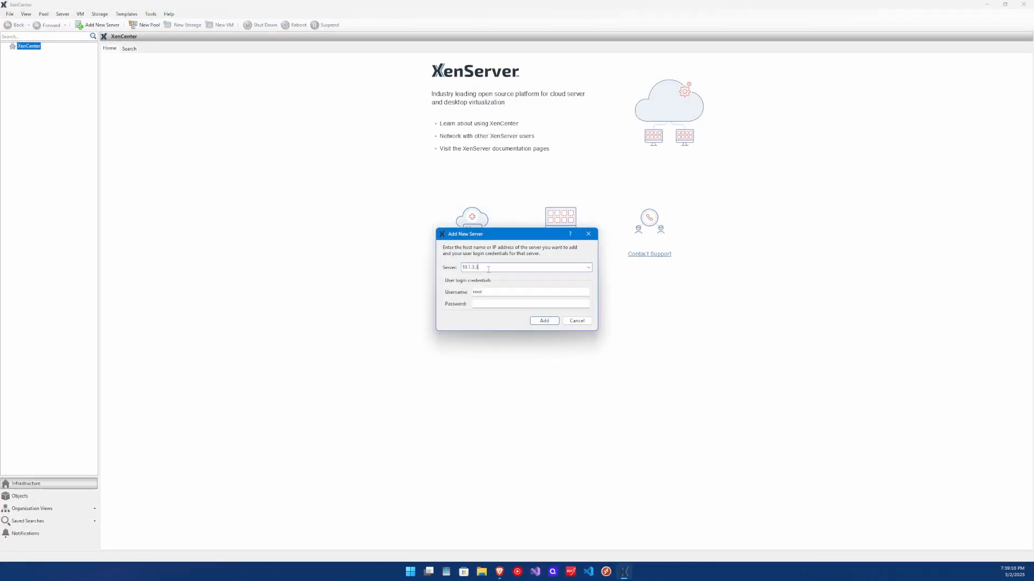
pyautogui.press('Tab')
pyautogui.click(474, 303)
pyautogui.click(539, 321)
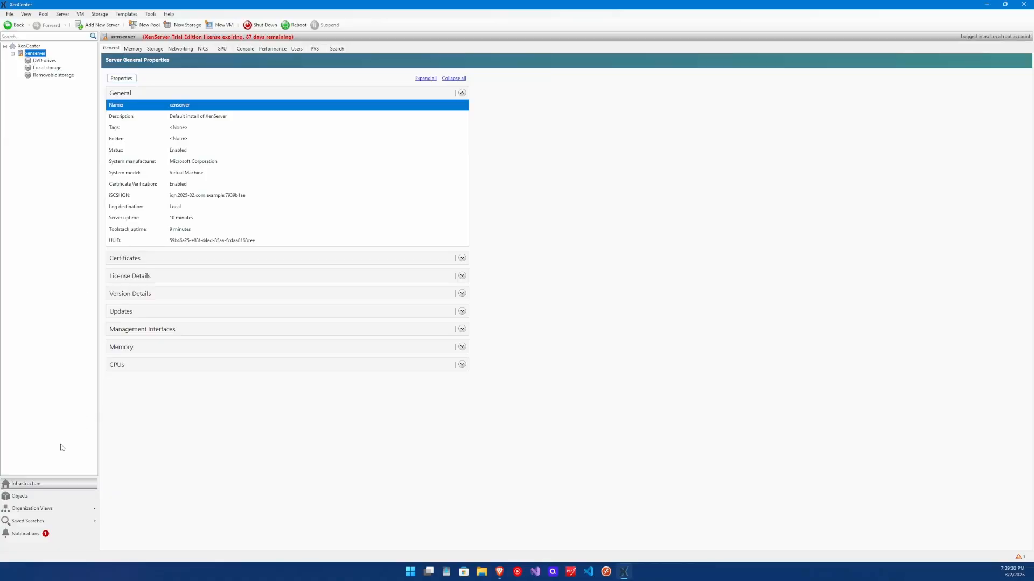
pyautogui.click(32, 498)
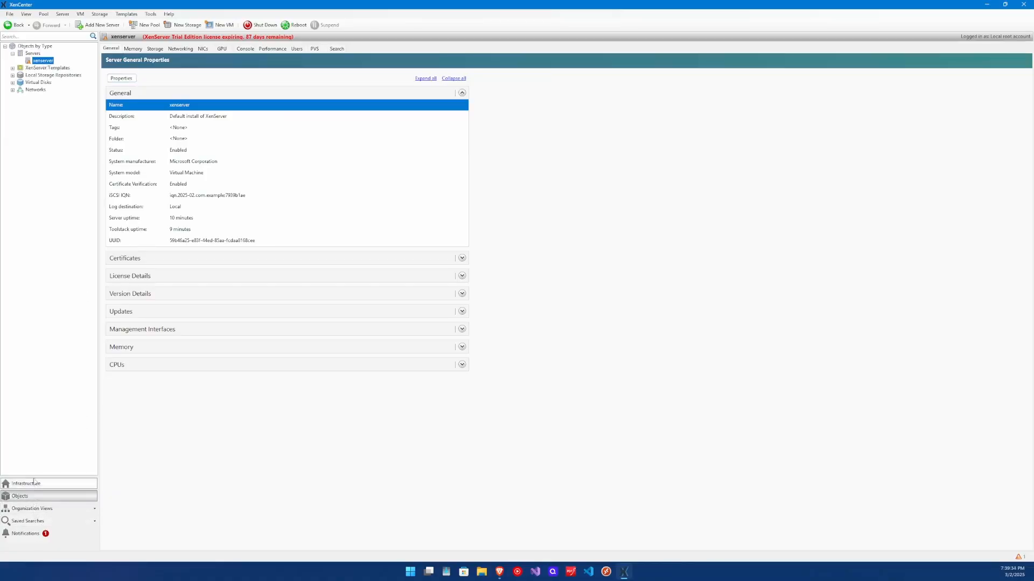
pyautogui.click(29, 511)
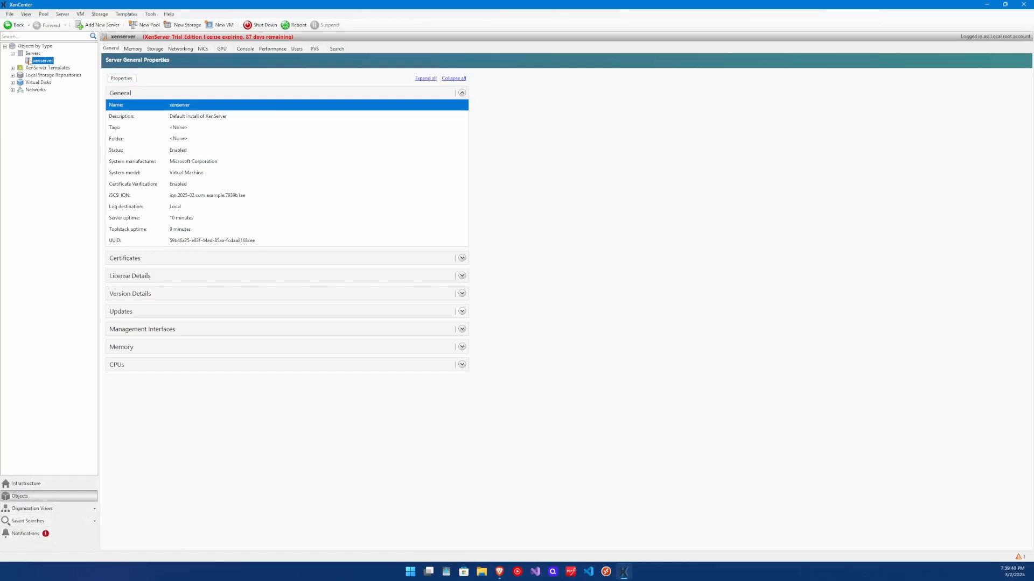
pyautogui.click(45, 488)
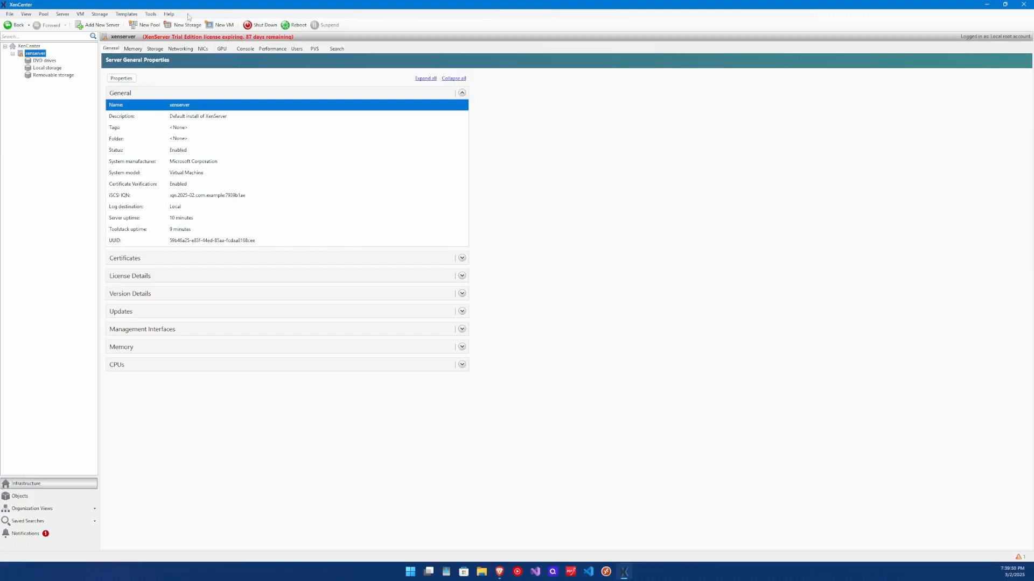
# Review the host's Memory, Storage and Networking tabs, cancel a new network, and show its NICs
pyautogui.click(133, 49)
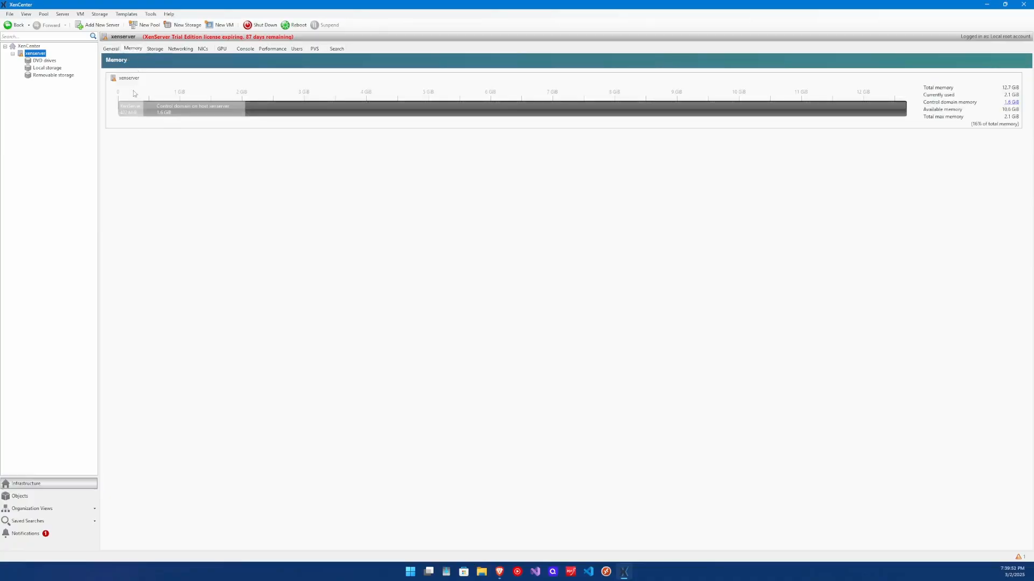
pyautogui.click(154, 49)
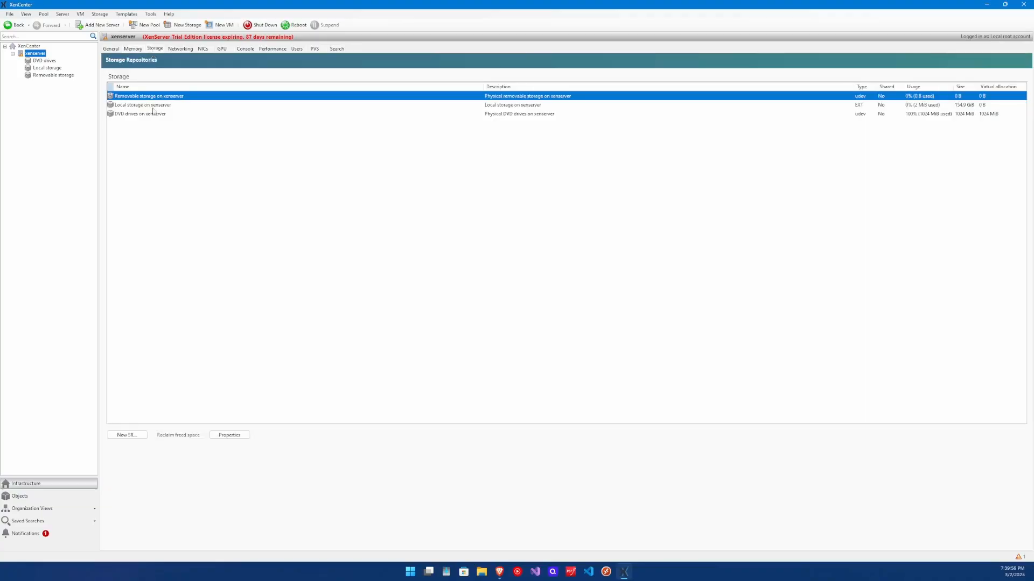
pyautogui.click(180, 50)
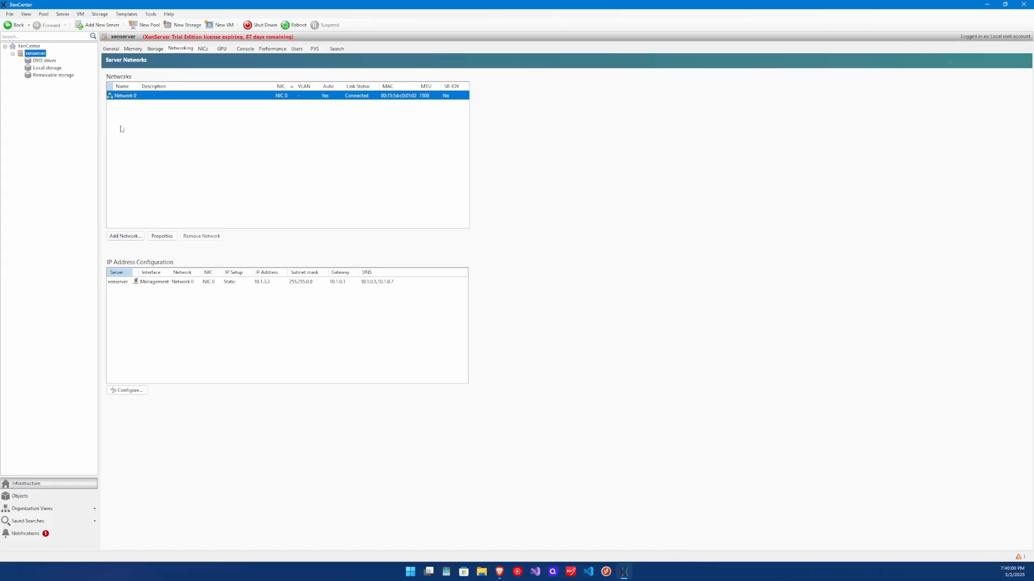
pyautogui.click(125, 235)
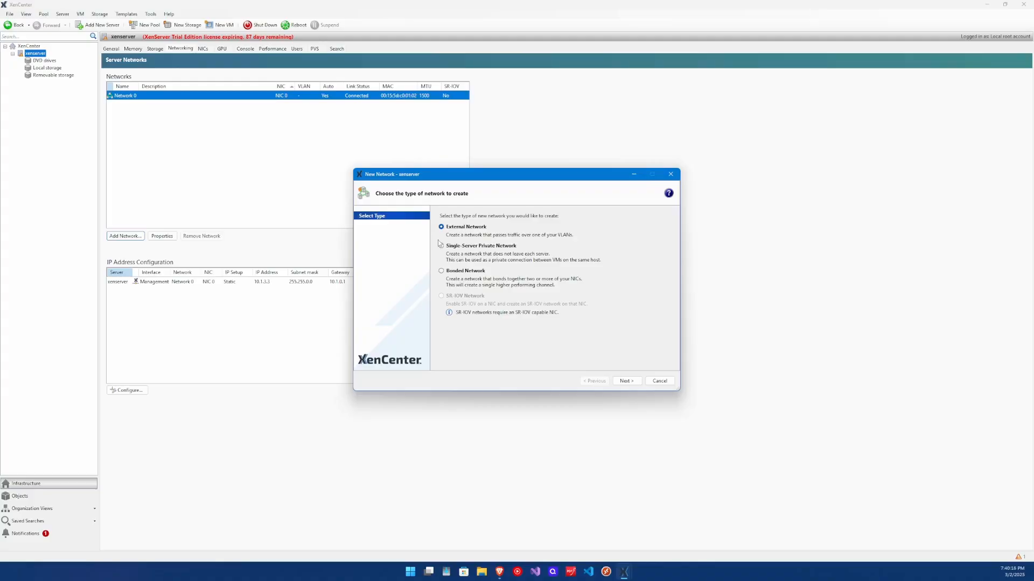
pyautogui.click(660, 380)
pyautogui.click(204, 49)
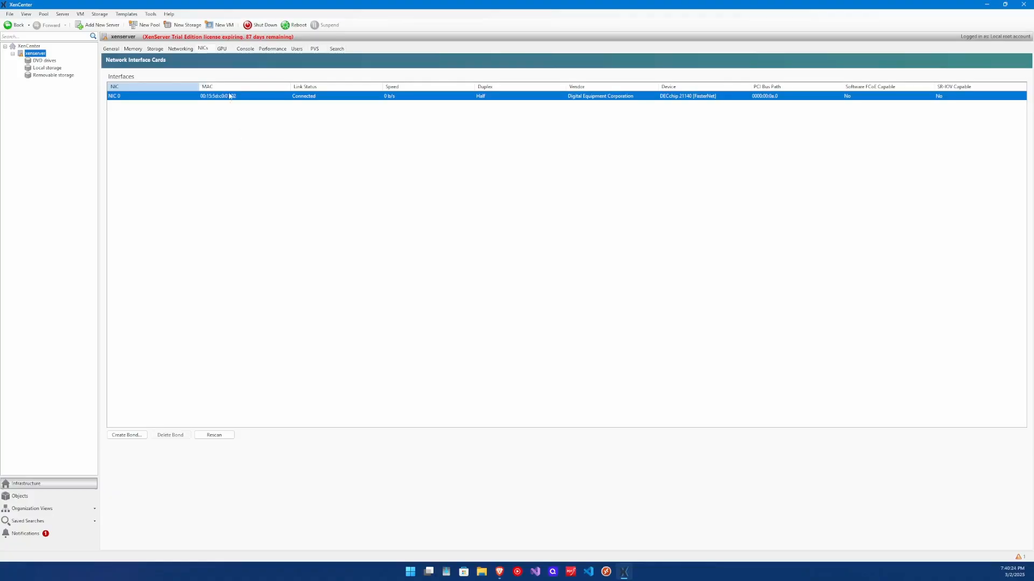
# View the host's GPU, Console, Performance, Users, PVS and Search pages, then return to General
pyautogui.click(221, 49)
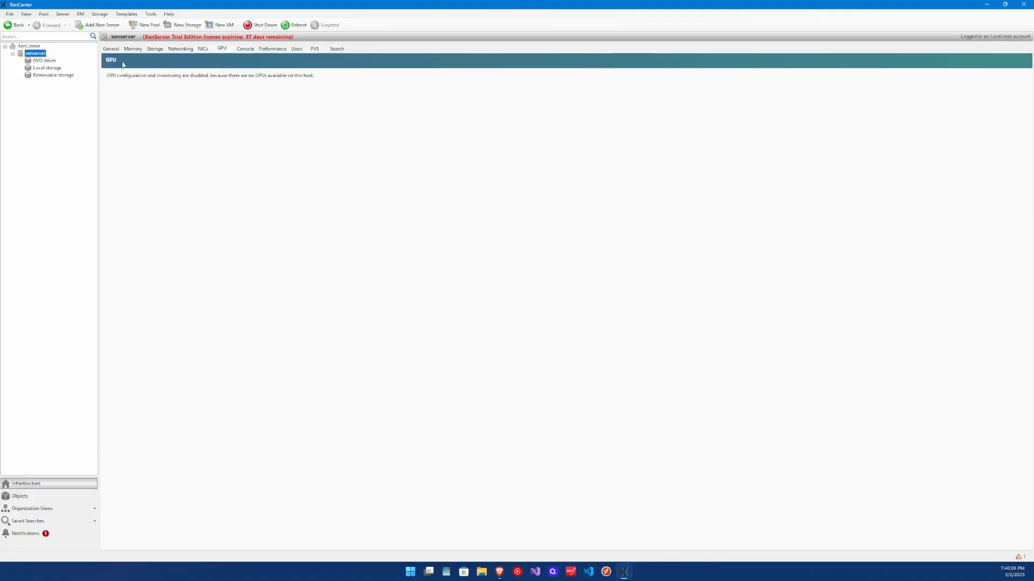
pyautogui.click(245, 49)
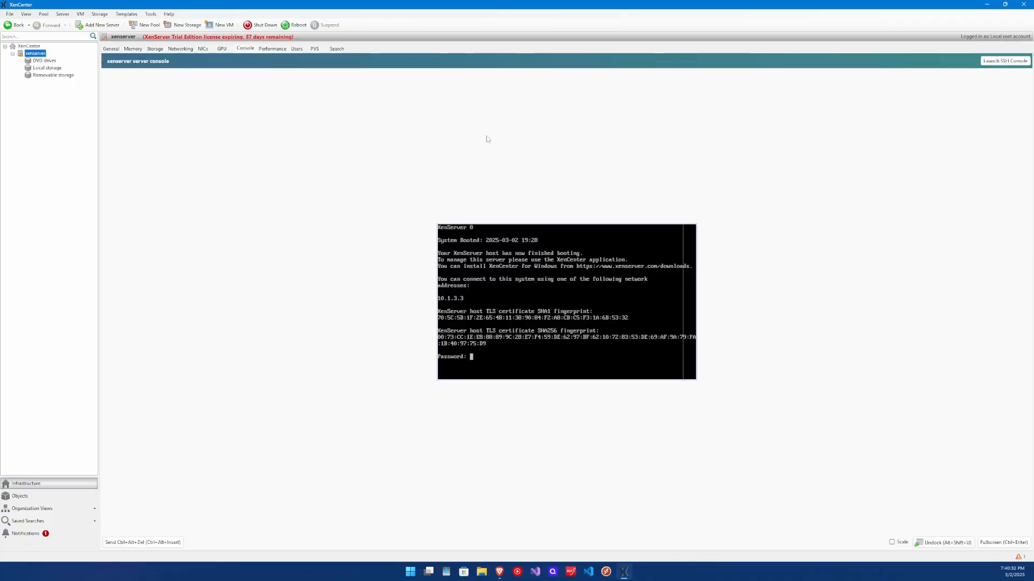
pyautogui.click(269, 49)
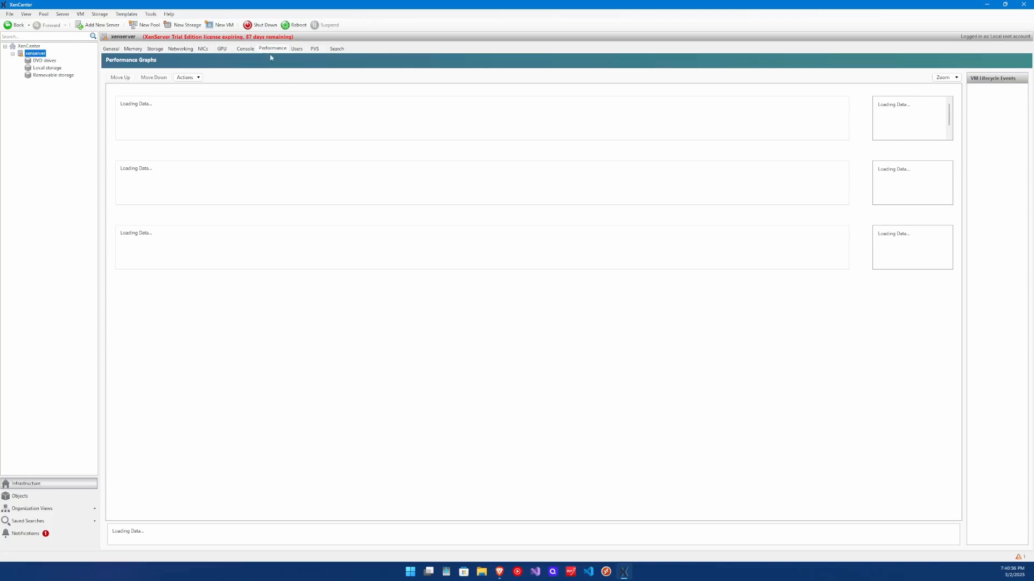
pyautogui.click(296, 49)
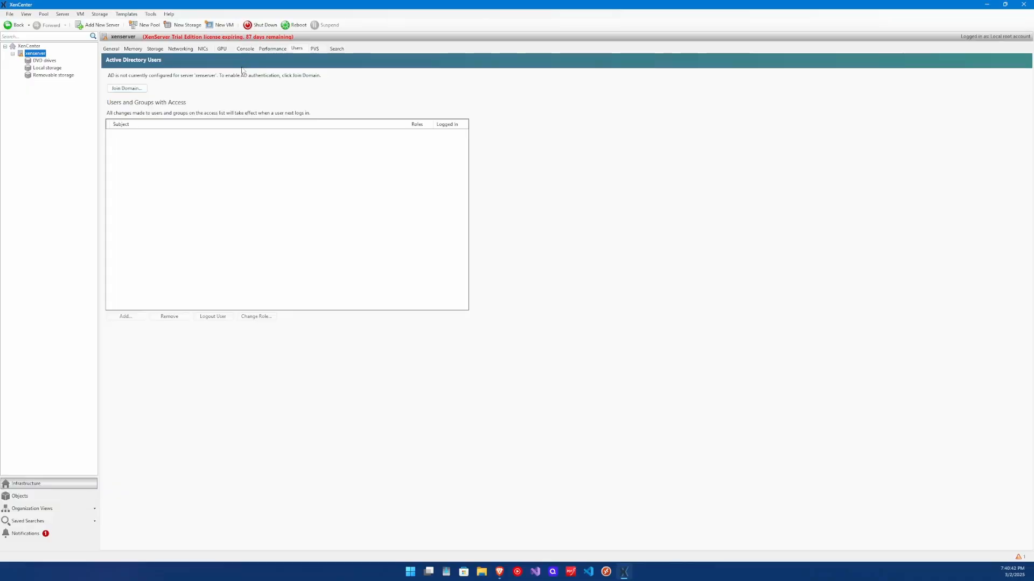
pyautogui.click(315, 49)
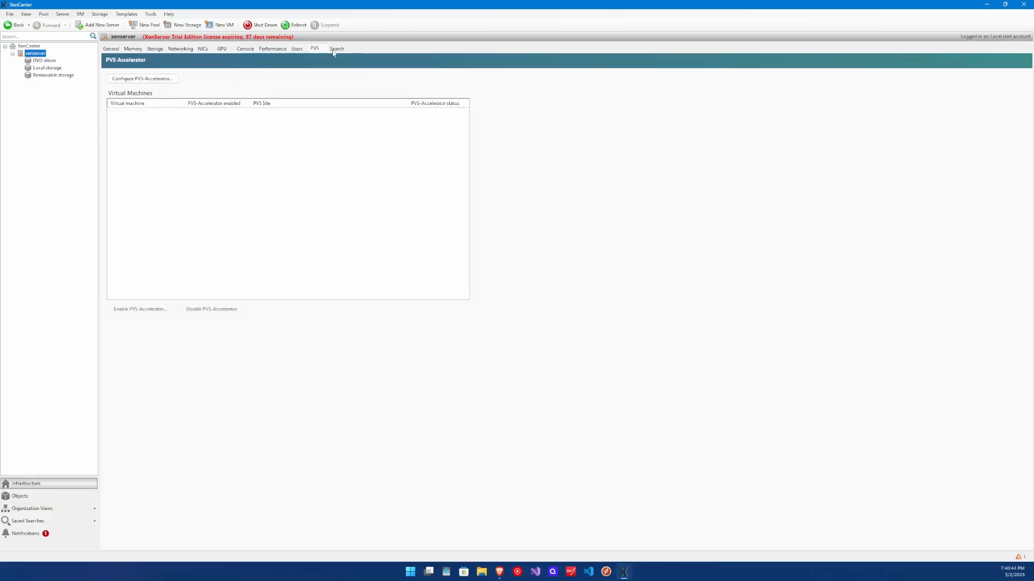
pyautogui.click(335, 49)
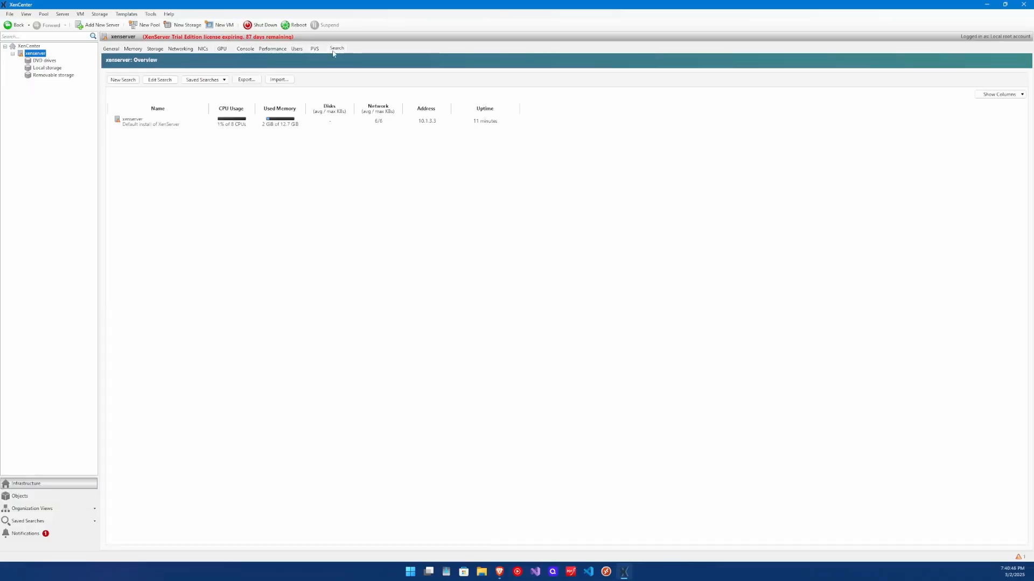
pyautogui.click(112, 48)
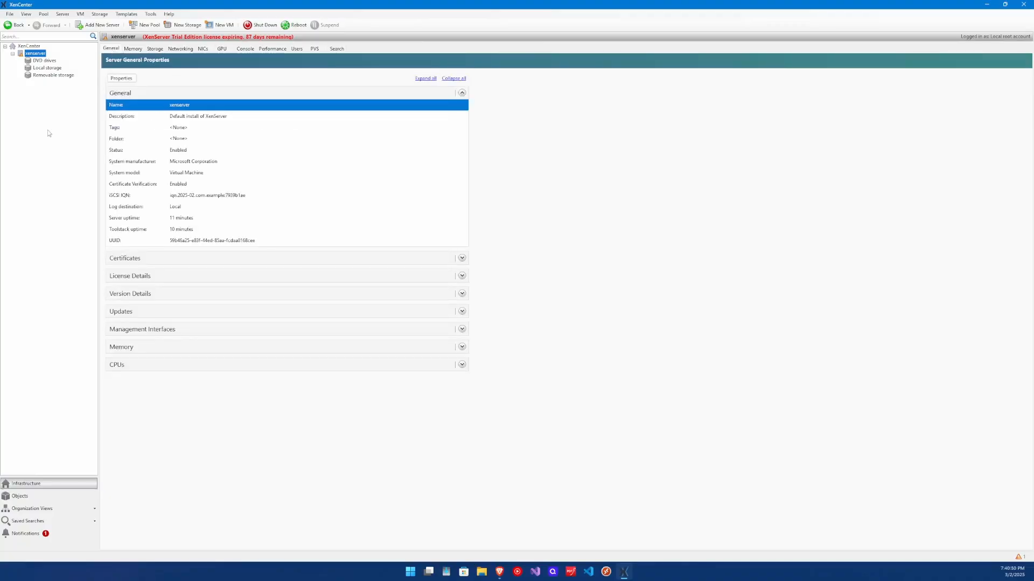
pyautogui.click(183, 24)
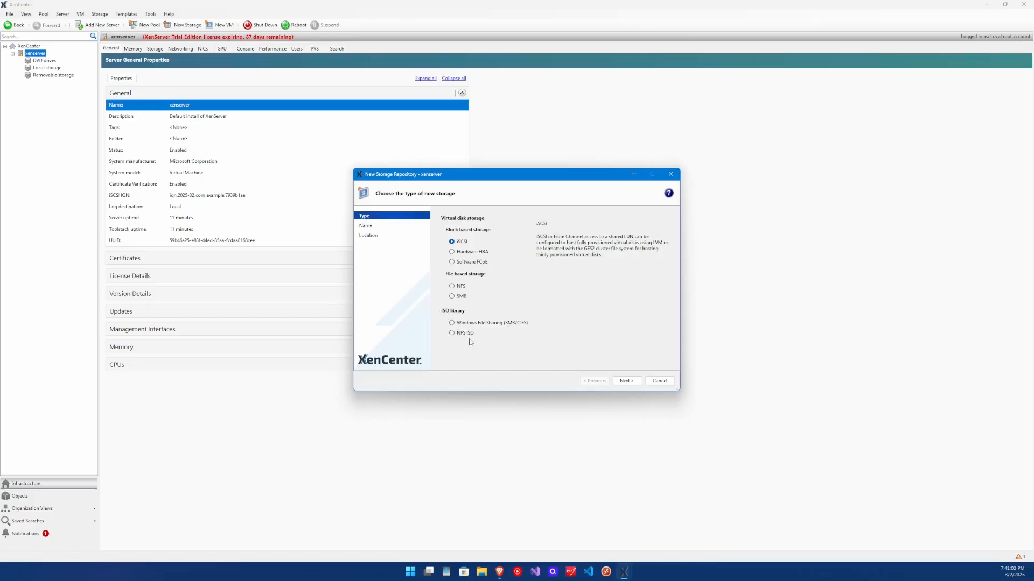
pyautogui.click(473, 323)
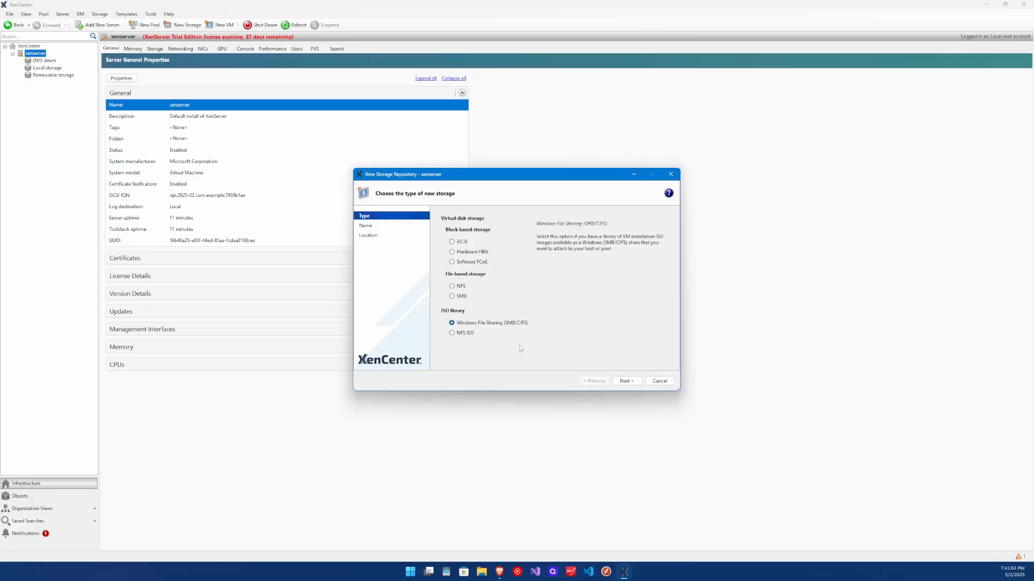
pyautogui.click(626, 384)
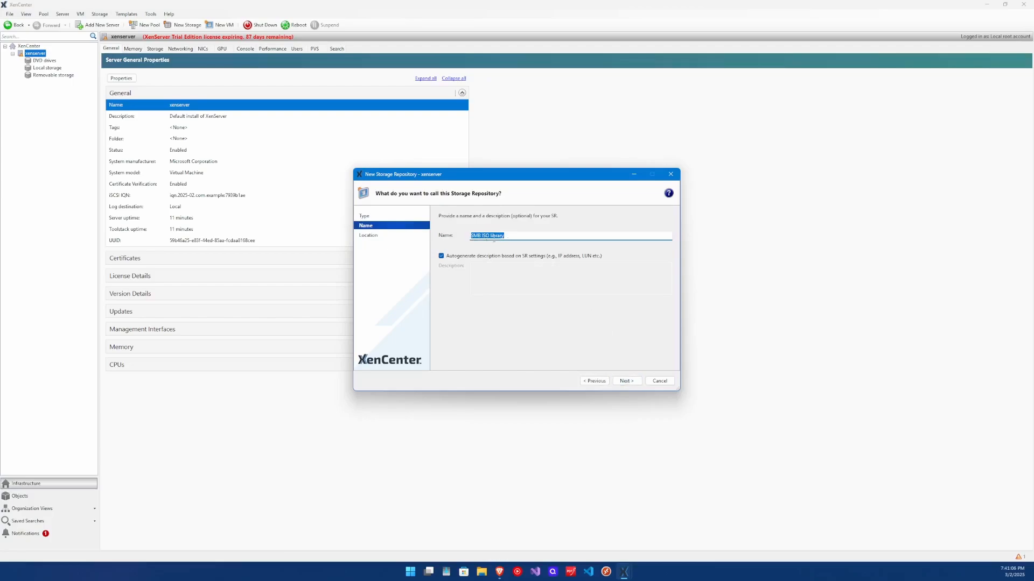
pyautogui.click(517, 235)
pyautogui.moveTo(517, 235); pyautogui.dragTo(470, 235)
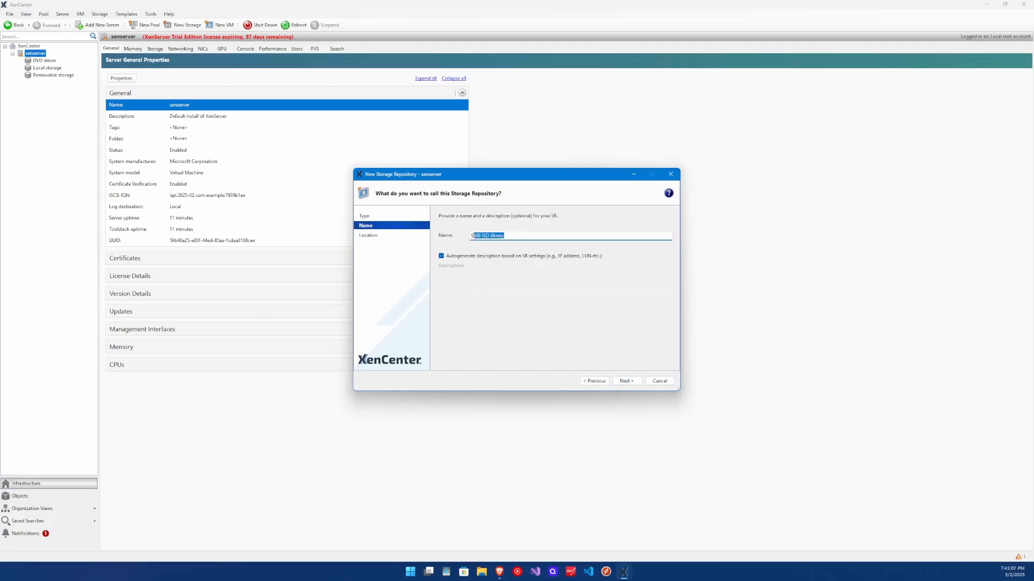
pyautogui.click(626, 381)
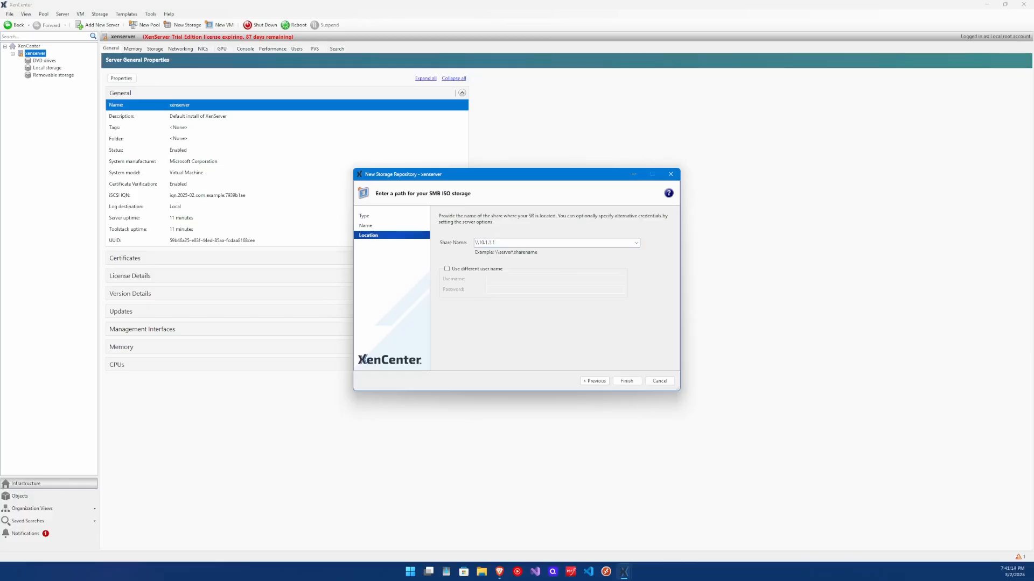
pyautogui.write('\\10.1.1.1\\ISO')
pyautogui.click(477, 269)
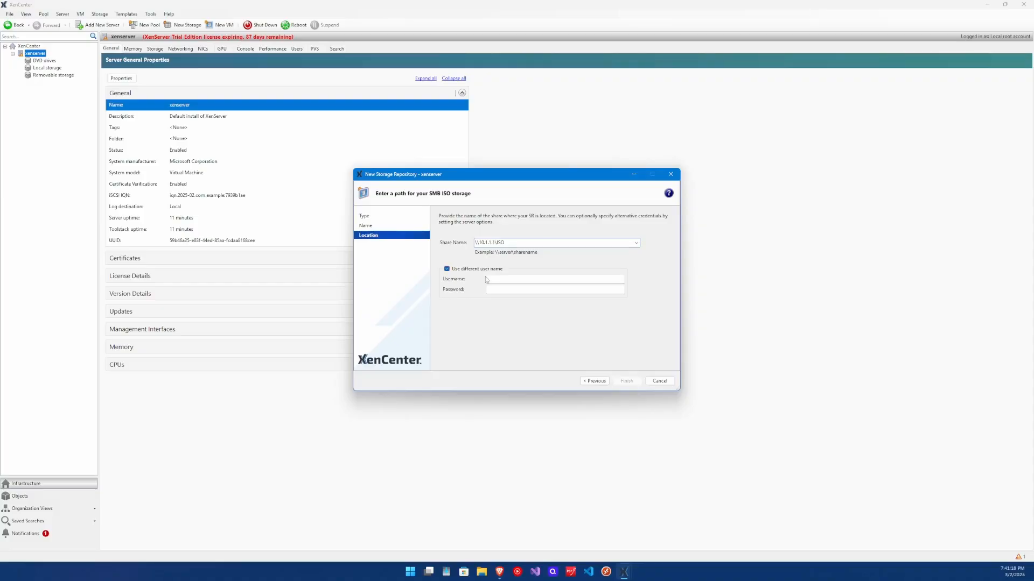
pyautogui.click(490, 277)
pyautogui.press('Tab')
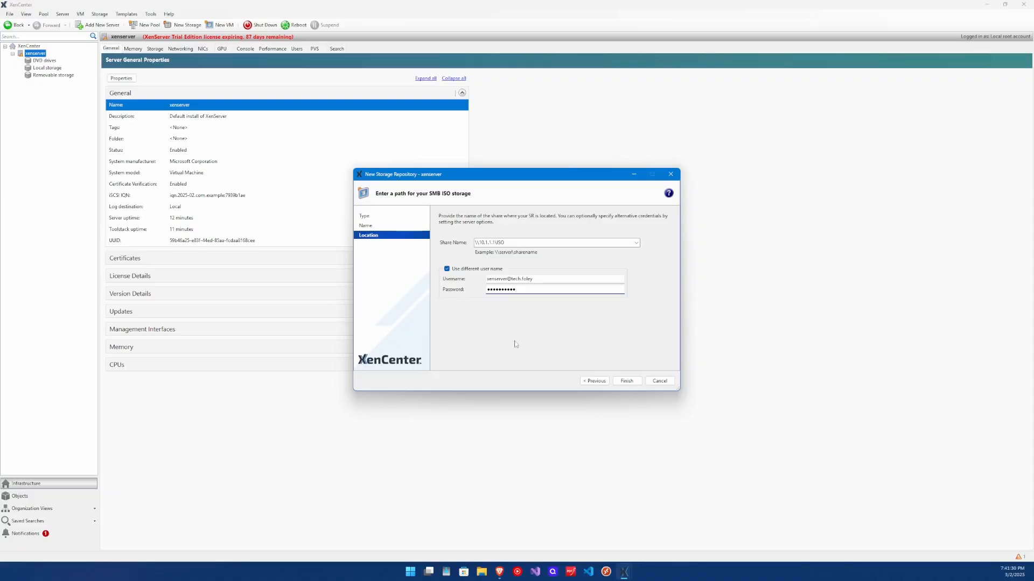
pyautogui.click(628, 380)
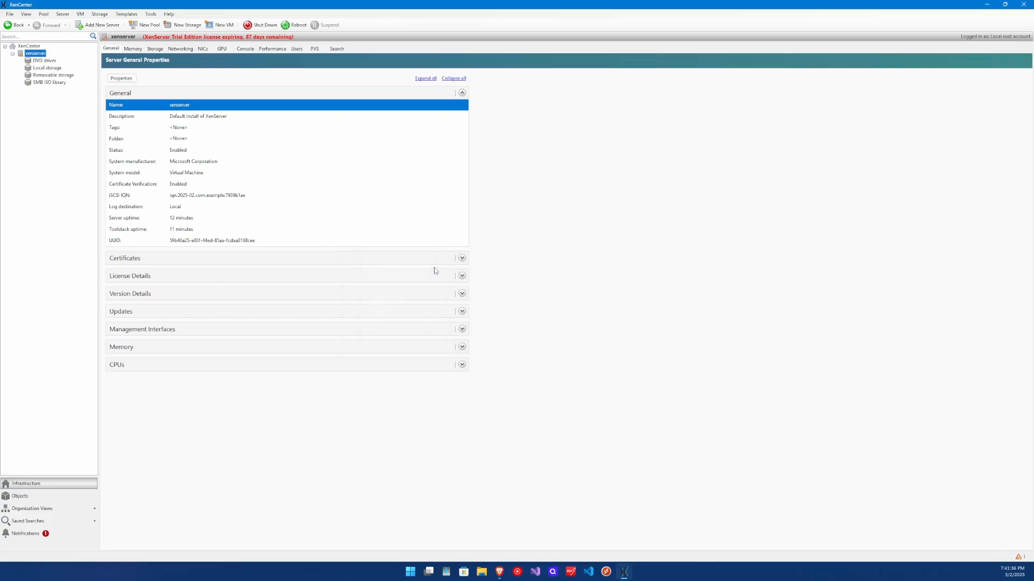
# Rescan the SMB ISO library's storage so ubuntu-24.04.1-live-server-amd64.iso is listed
pyautogui.click(50, 83)
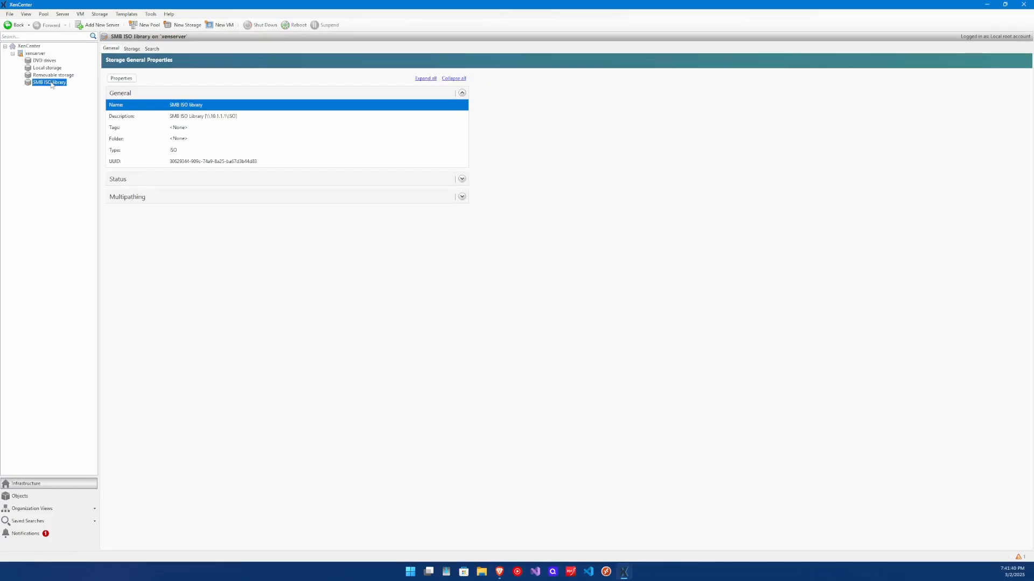
pyautogui.click(133, 48)
pyautogui.click(142, 437)
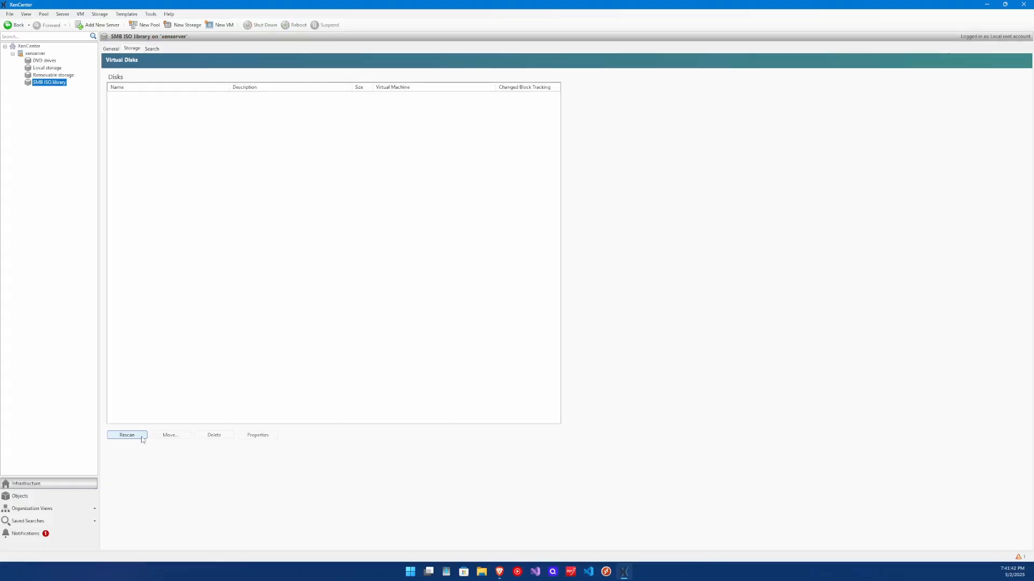
pyautogui.click(138, 437)
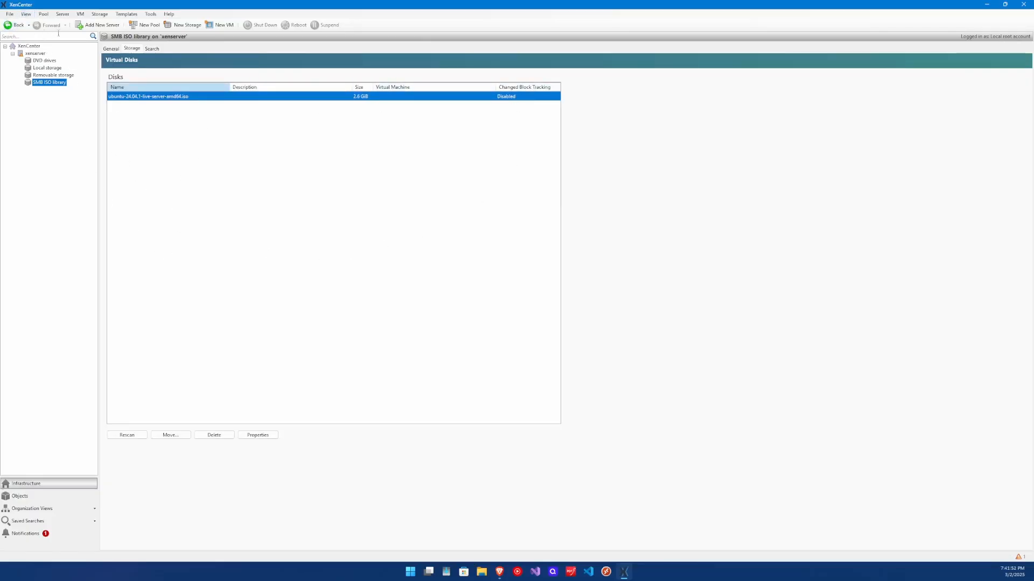
pyautogui.click(44, 14)
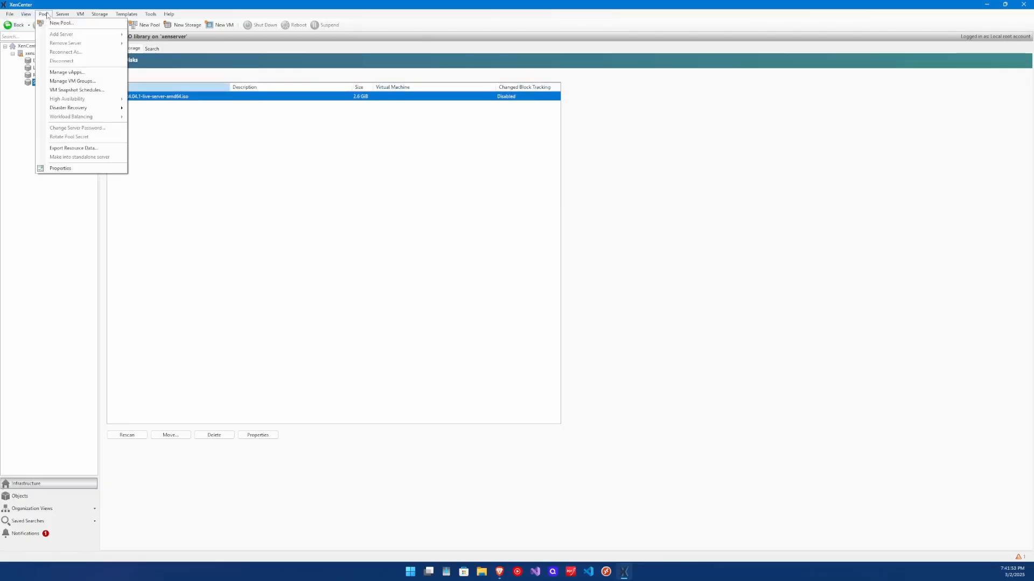
# Start a new VM group in the VM groups manager and name it 'Linux Servers'
pyautogui.click(72, 81)
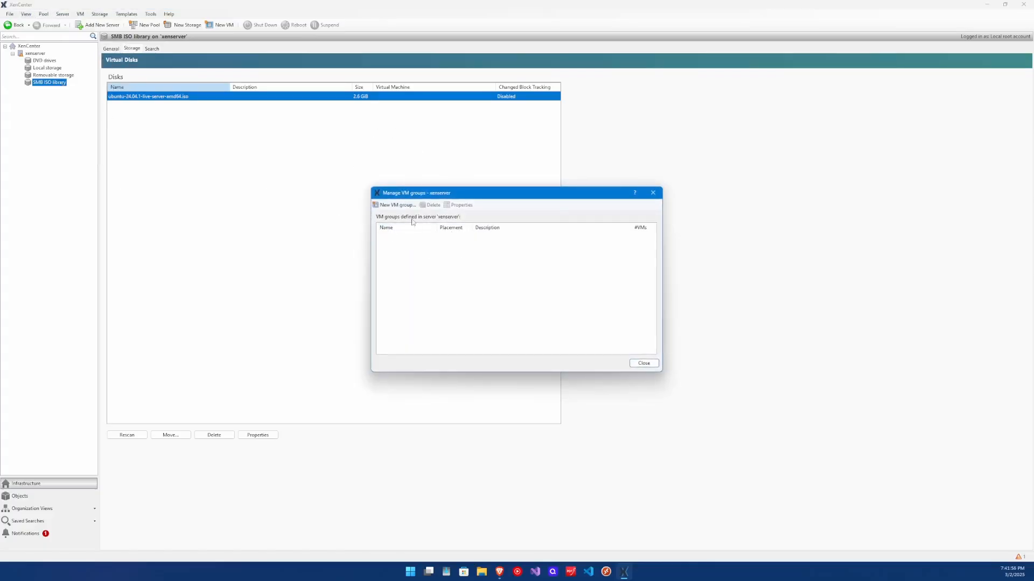
pyautogui.click(399, 207)
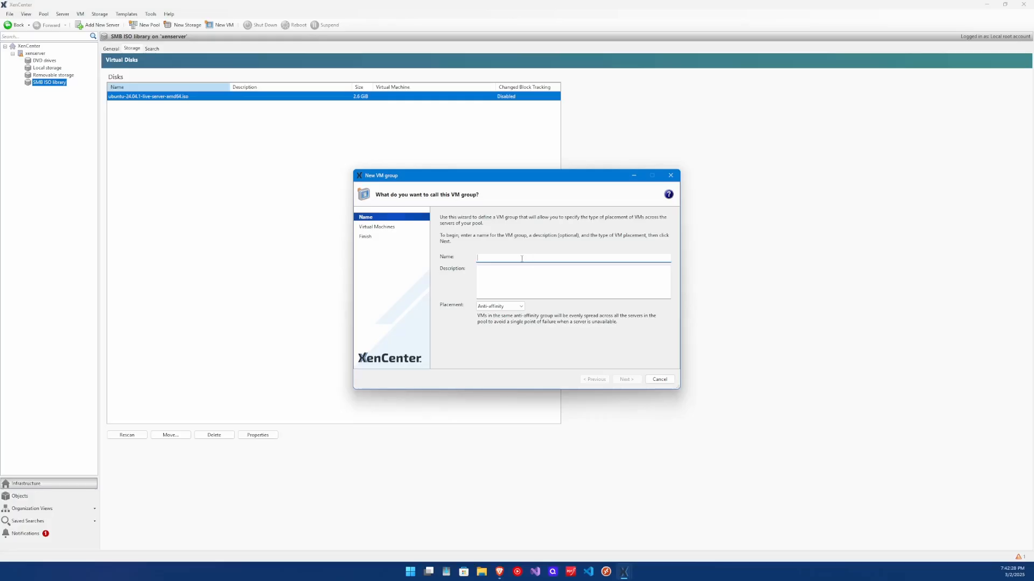
pyautogui.click(522, 258)
pyautogui.write('Linux Server')
pyautogui.click(538, 277)
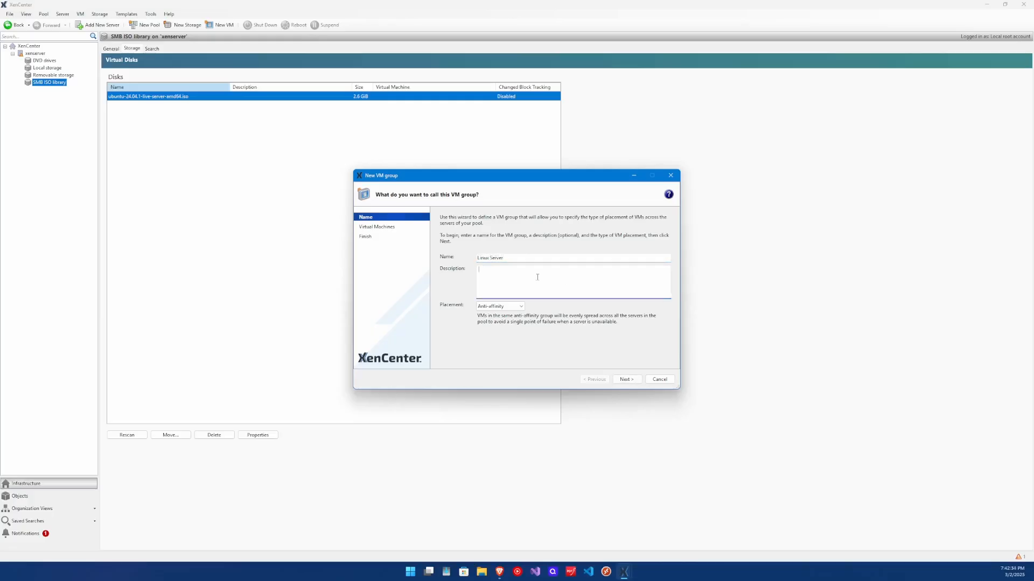
pyautogui.click(523, 259)
pyautogui.write('s')
# Give the group the description Services and Normal placement, then create it and close the manager
pyautogui.click(507, 276)
pyautogui.click(512, 306)
pyautogui.click(498, 321)
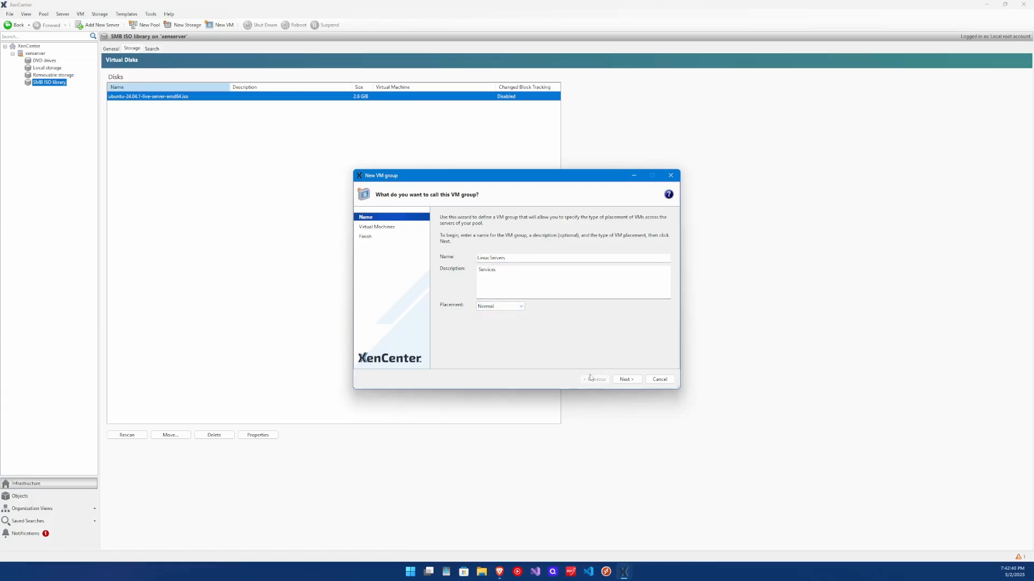
pyautogui.click(623, 380)
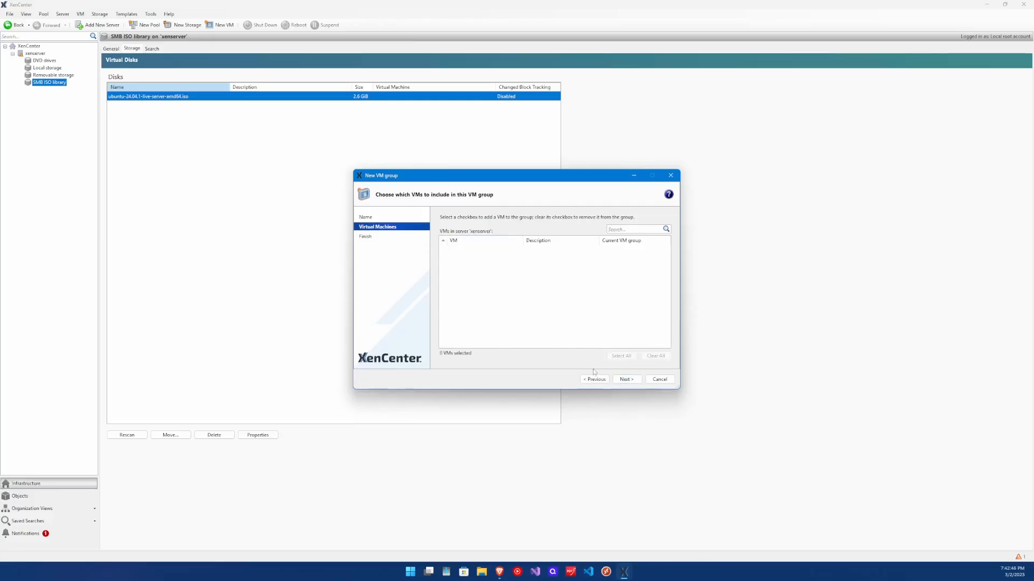
pyautogui.click(627, 383)
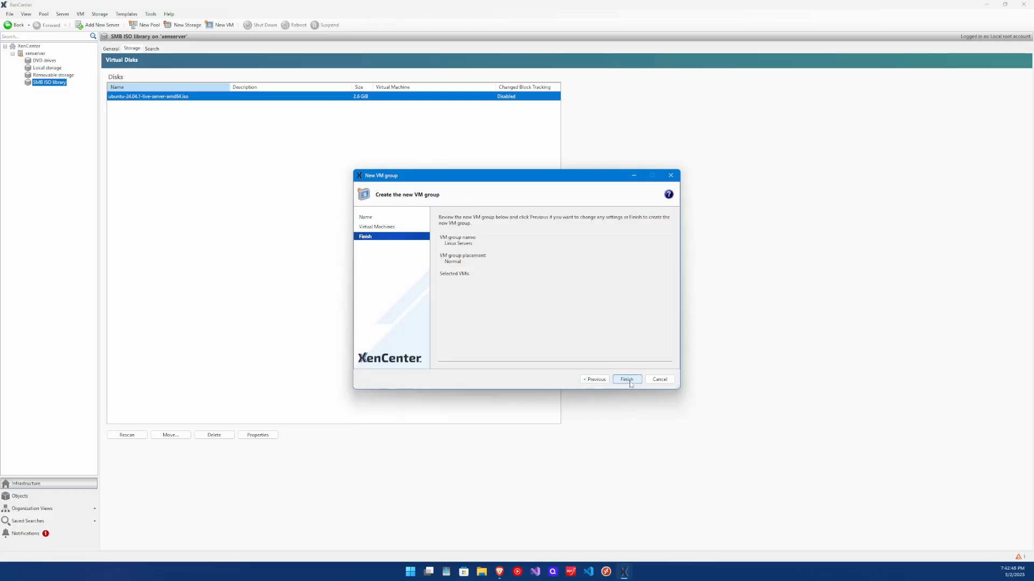
pyautogui.click(628, 381)
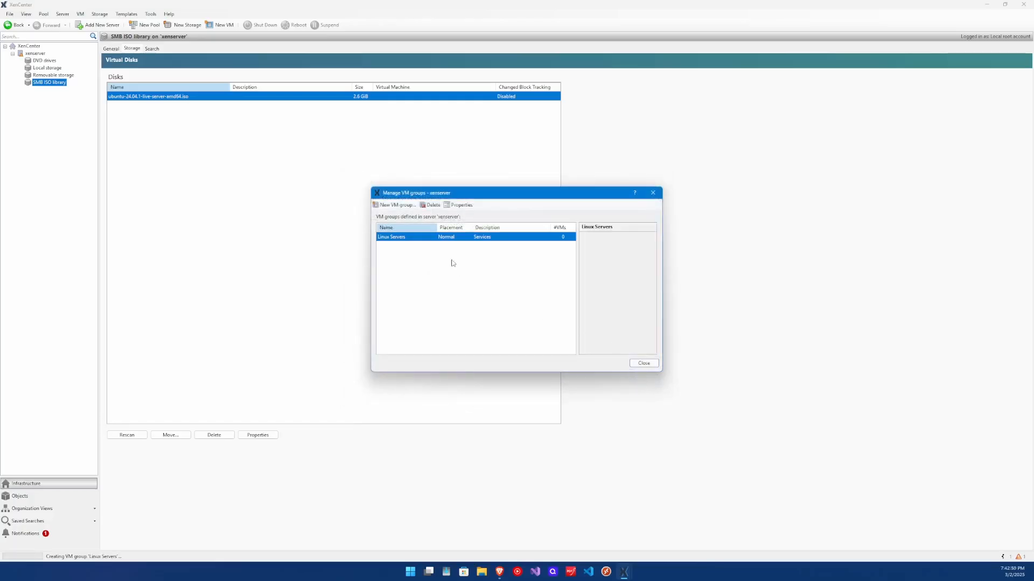
pyautogui.click(643, 363)
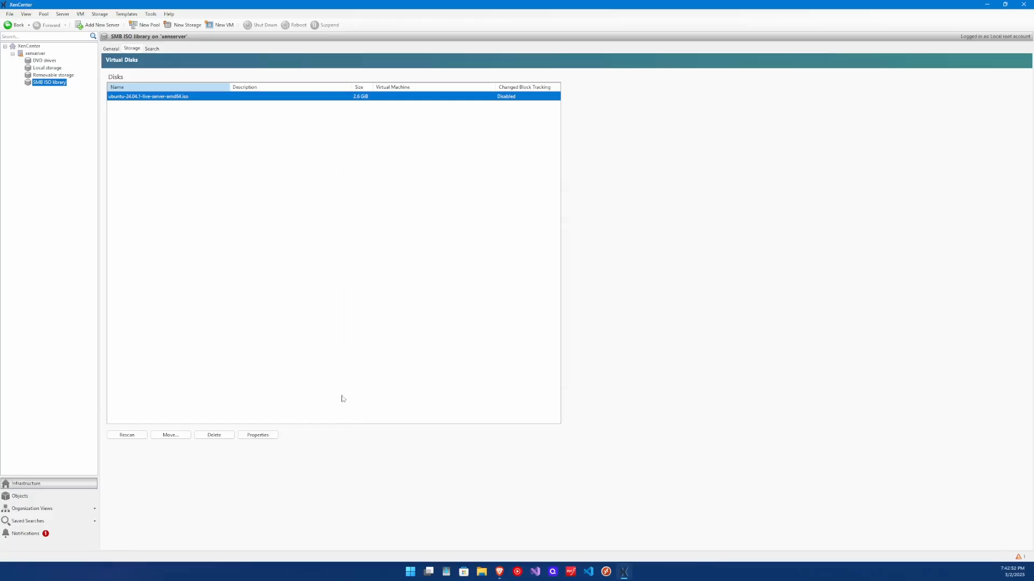
# Start a new VM on xenserver from the Ubuntu Noble Numbat 24.04 template
pyautogui.click(36, 54)
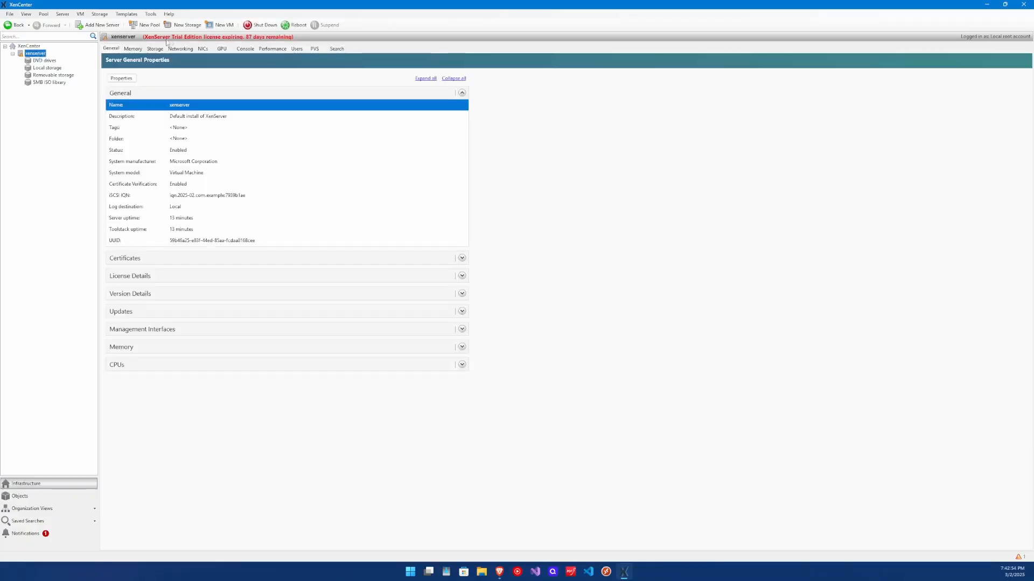
pyautogui.click(226, 24)
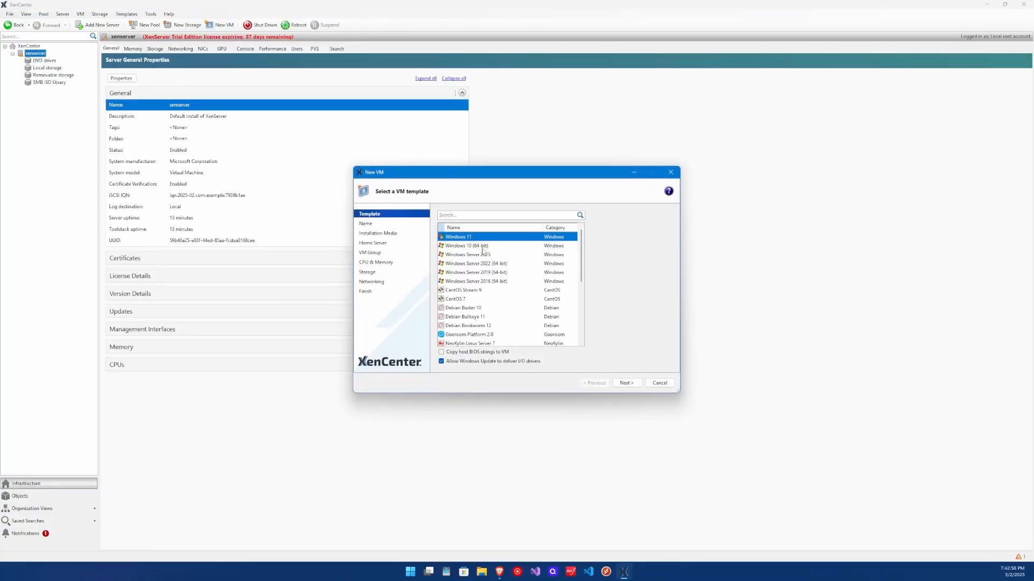
pyautogui.scroll(-7, 483, 261)
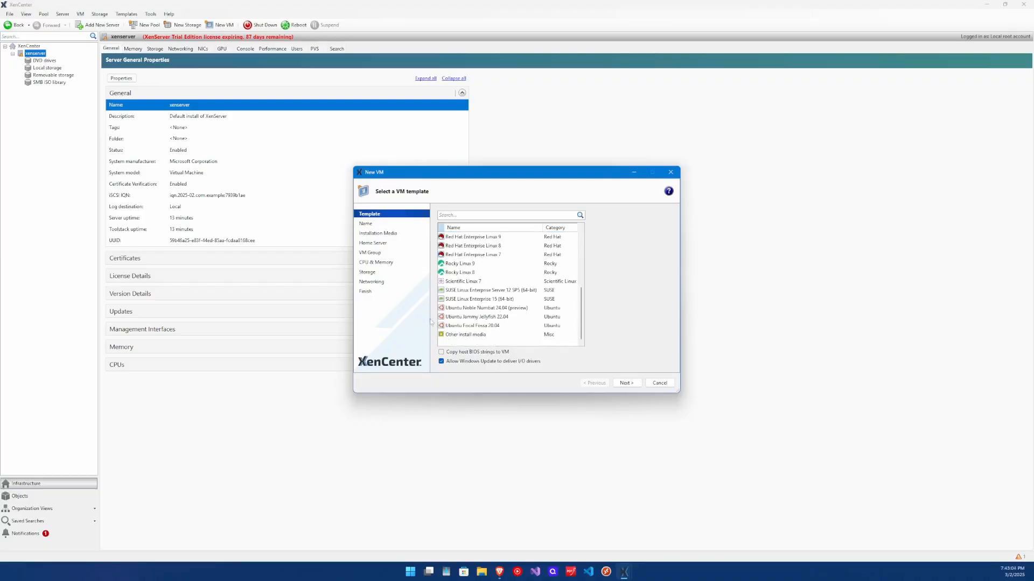
pyautogui.click(464, 310)
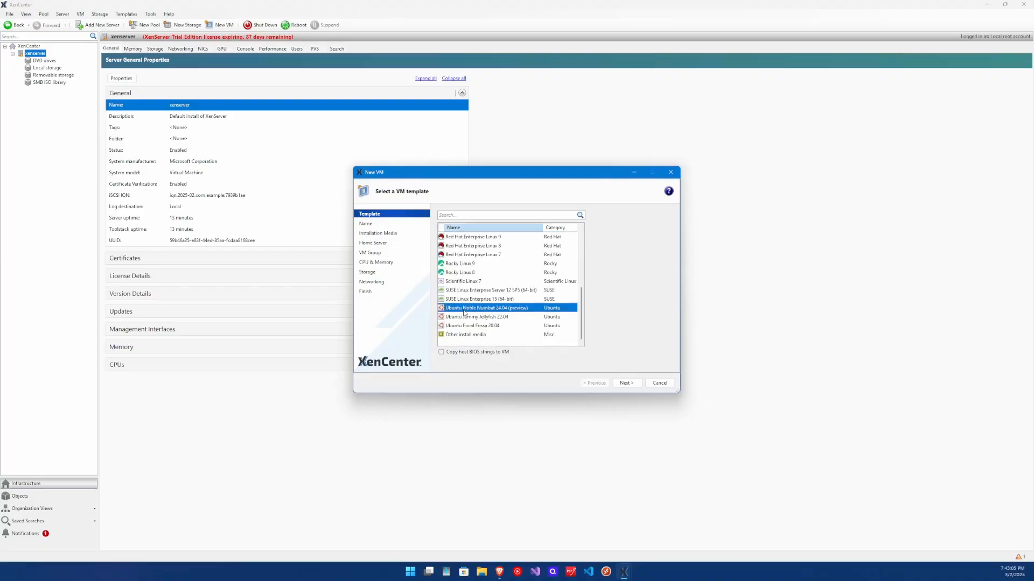
pyautogui.click(626, 383)
# Name the VM 'Ubuntu' with the description DNS
pyautogui.moveTo(571, 256); pyautogui.dragTo(490, 257)
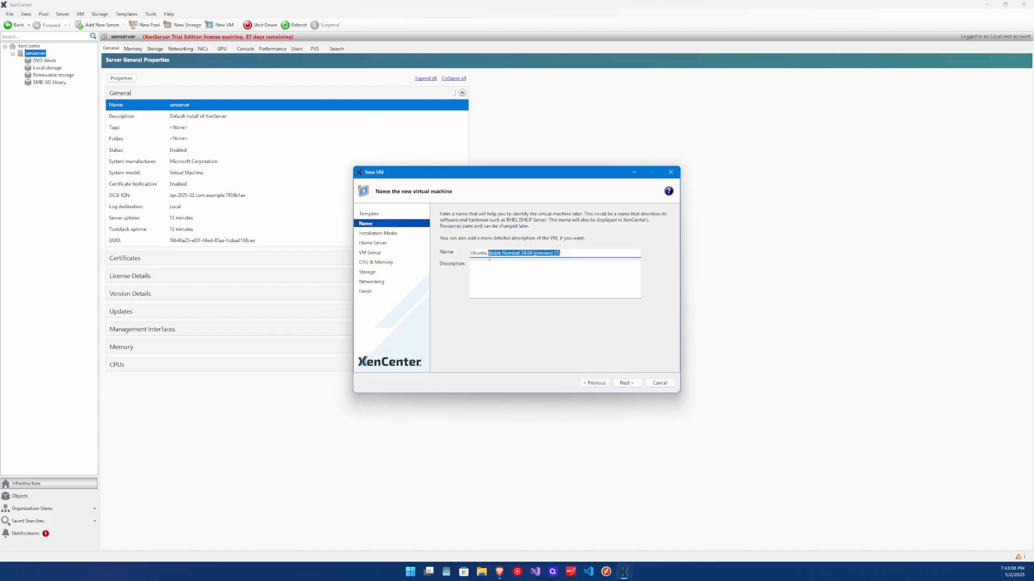
pyautogui.press('BackSpace')
pyautogui.click(537, 282)
pyautogui.write('DNS')
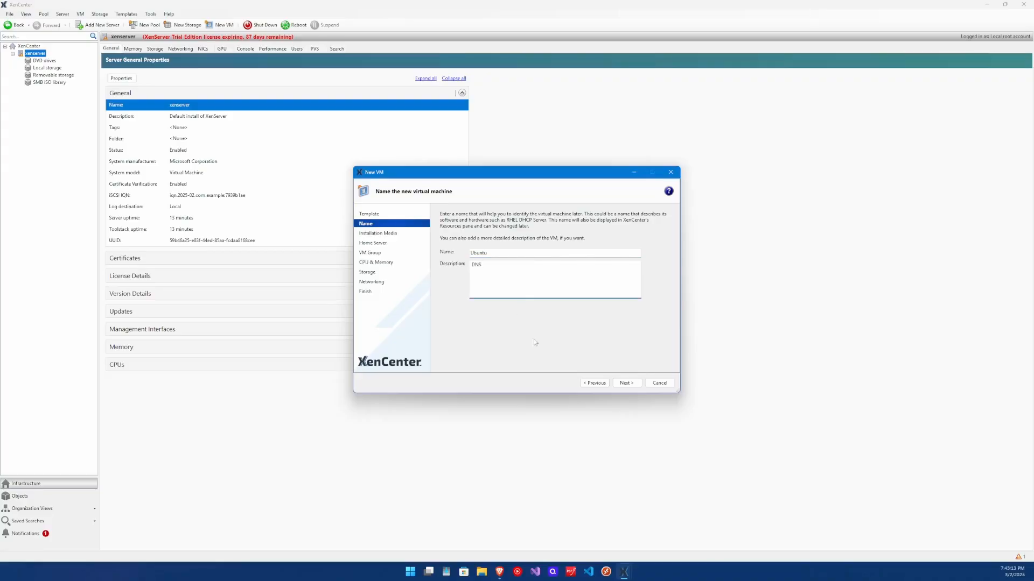
pyautogui.click(626, 383)
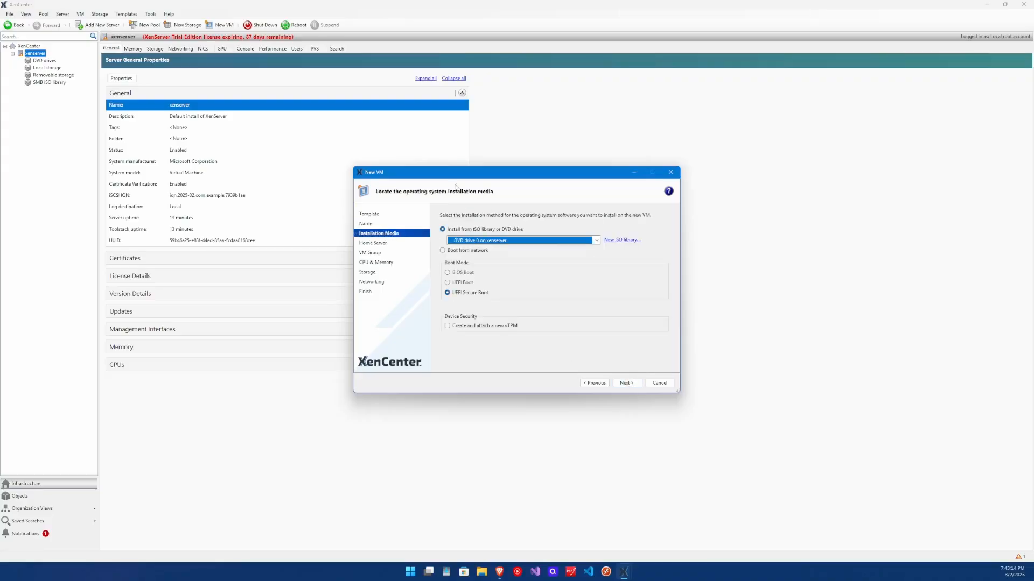
# Install from ubuntu-24.04.1-live-server-amd64.iso using BIOS Boot
pyautogui.click(596, 241)
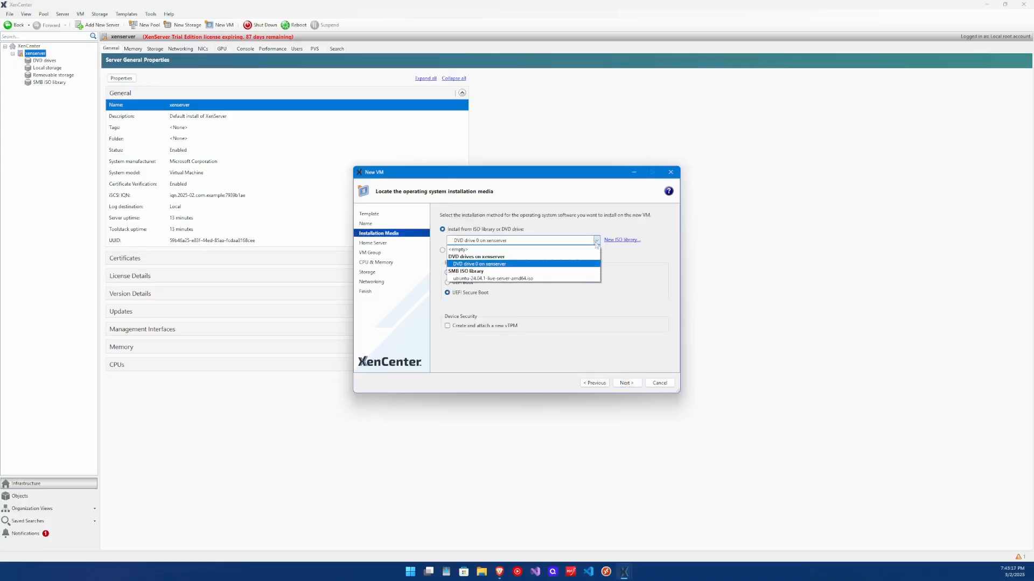
pyautogui.click(455, 279)
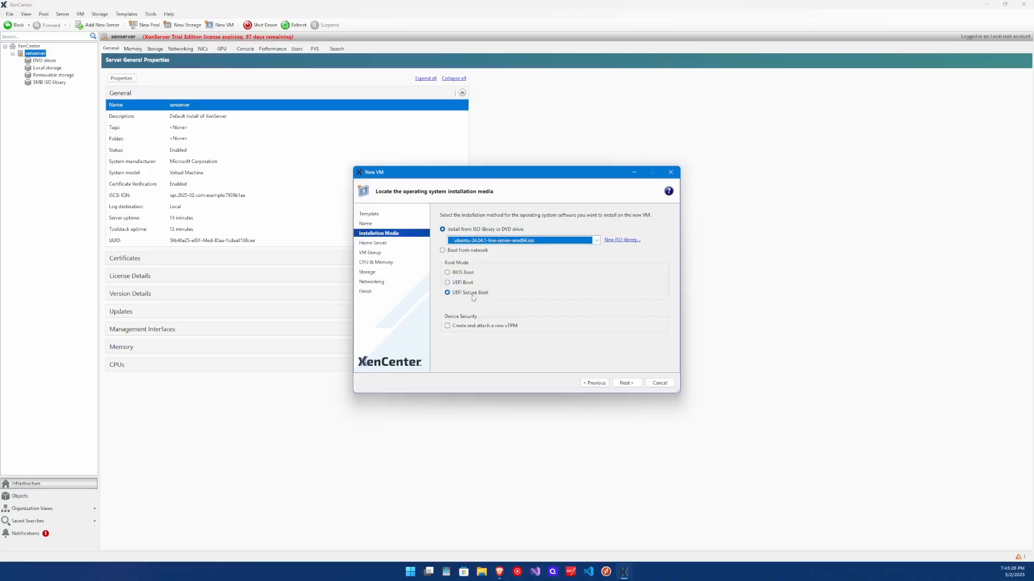
pyautogui.click(462, 272)
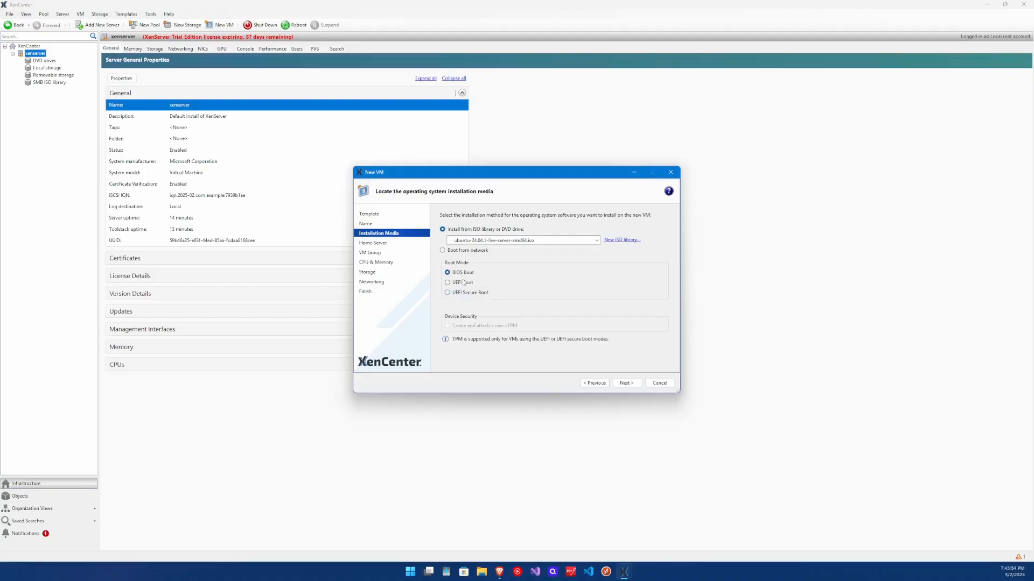
pyautogui.click(634, 383)
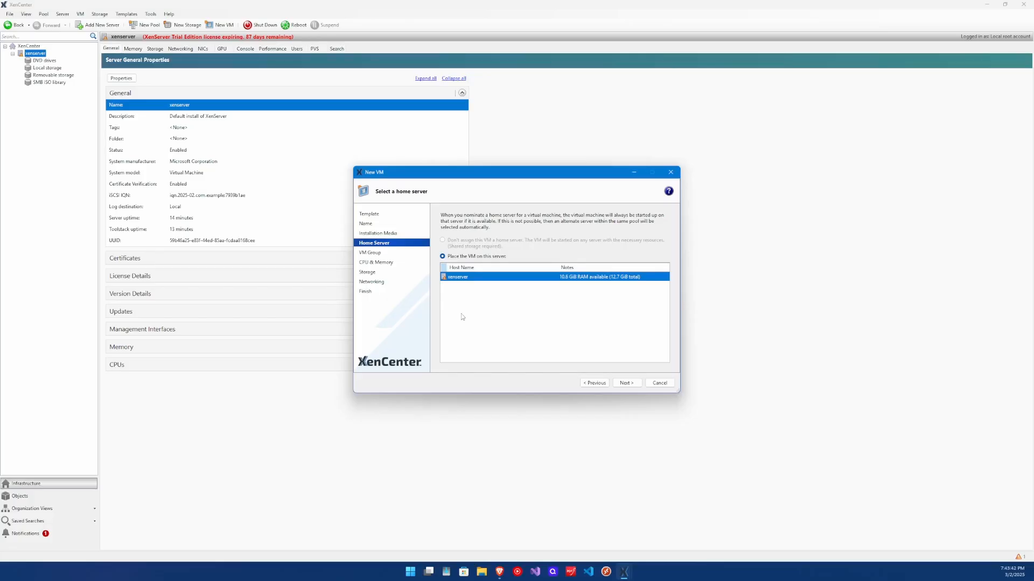
# Keep the default home server and place the VM in the Linux Servers group
pyautogui.click(628, 383)
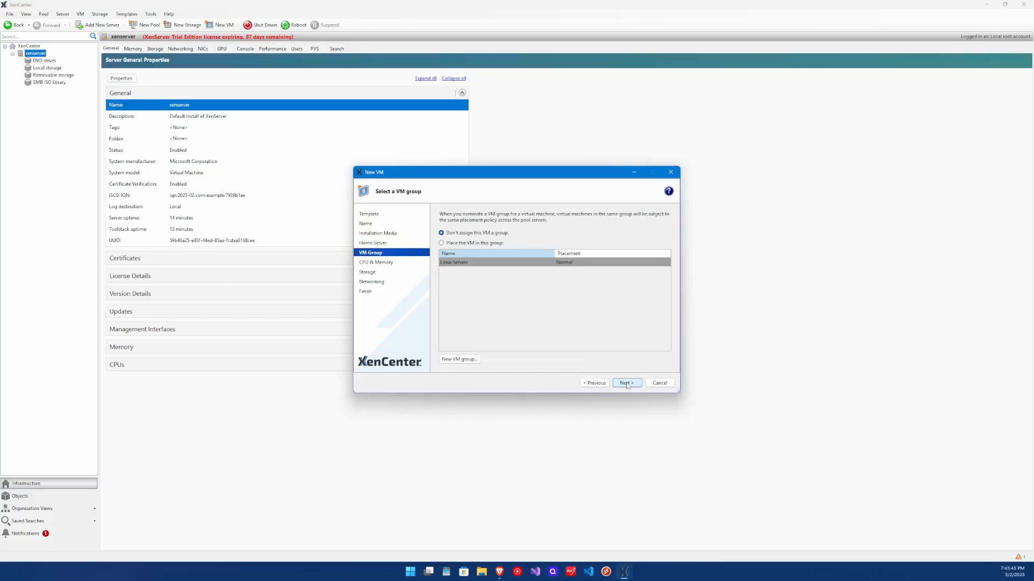
pyautogui.click(441, 244)
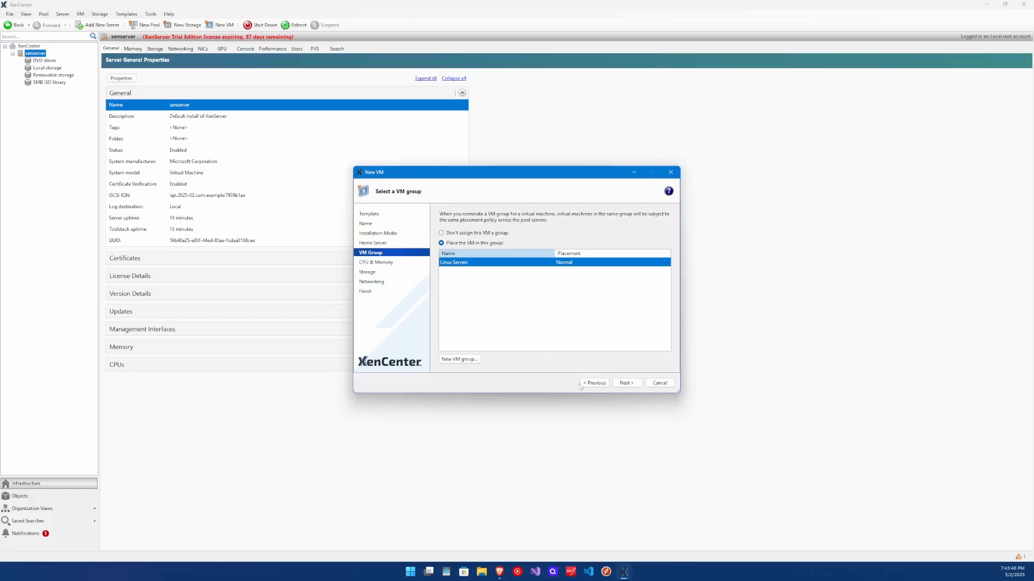
pyautogui.click(626, 383)
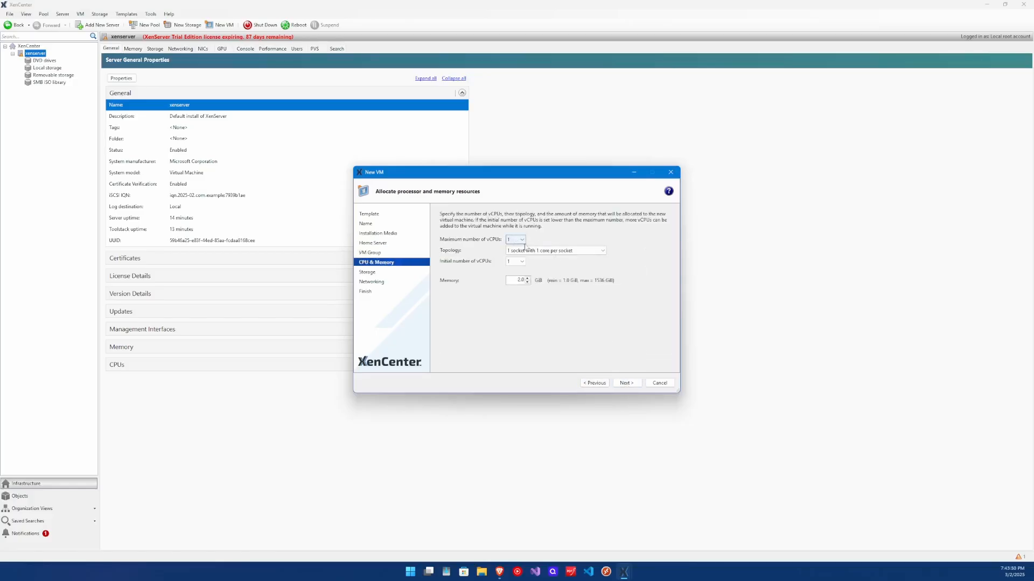
# Give the VM 4 vCPUs as 1 socket with 4 cores, and 6 GiB memory
pyautogui.click(513, 238)
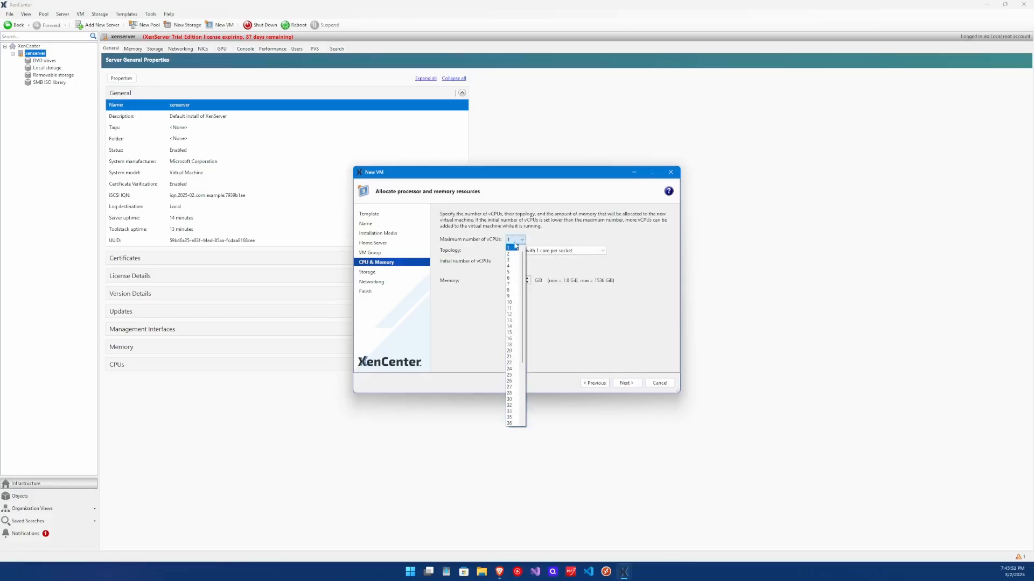
pyautogui.click(514, 272)
pyautogui.click(524, 251)
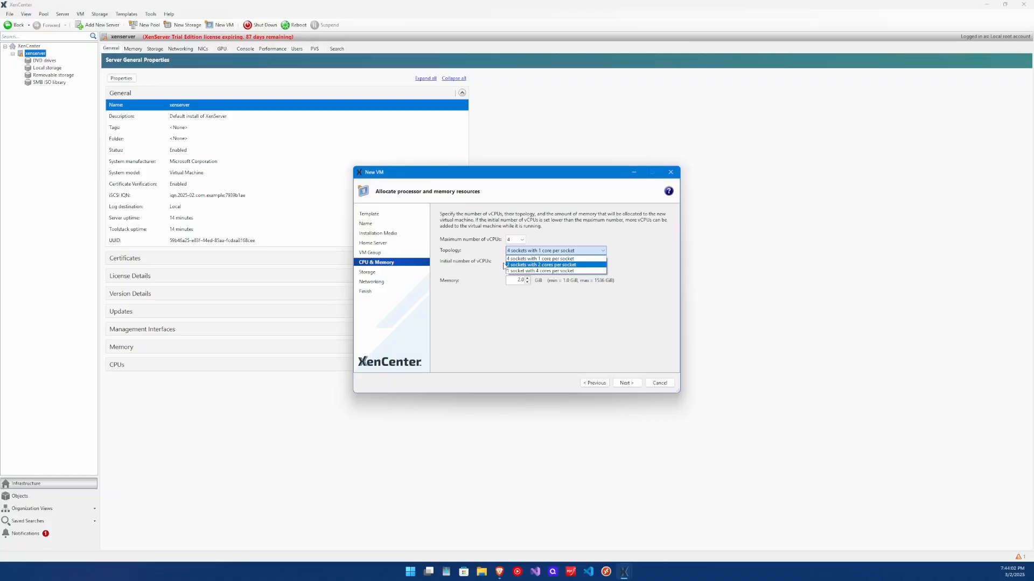
pyautogui.click(518, 272)
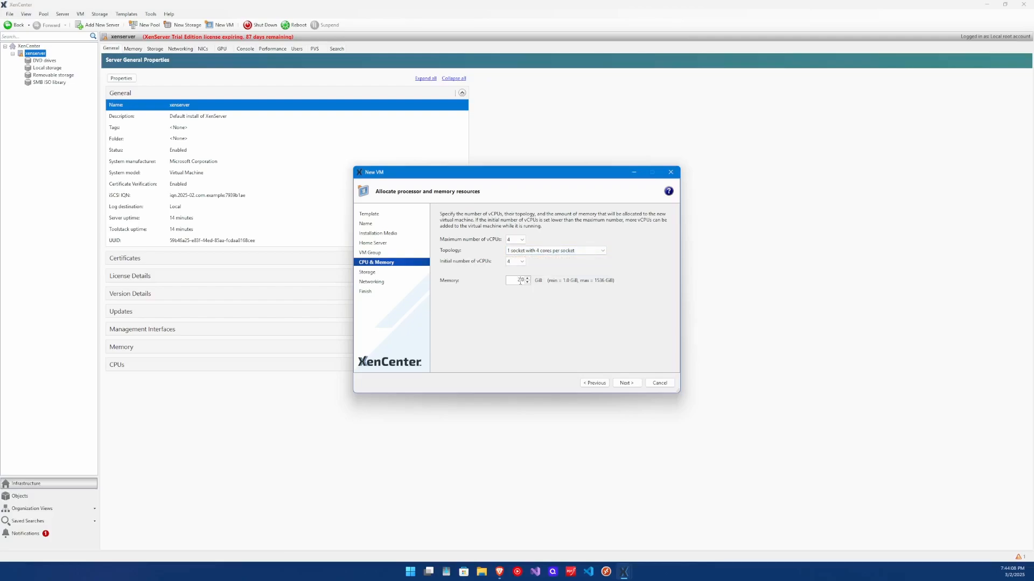
pyautogui.moveTo(520, 282); pyautogui.dragTo(512, 281)
pyautogui.write('6')
pyautogui.click(626, 383)
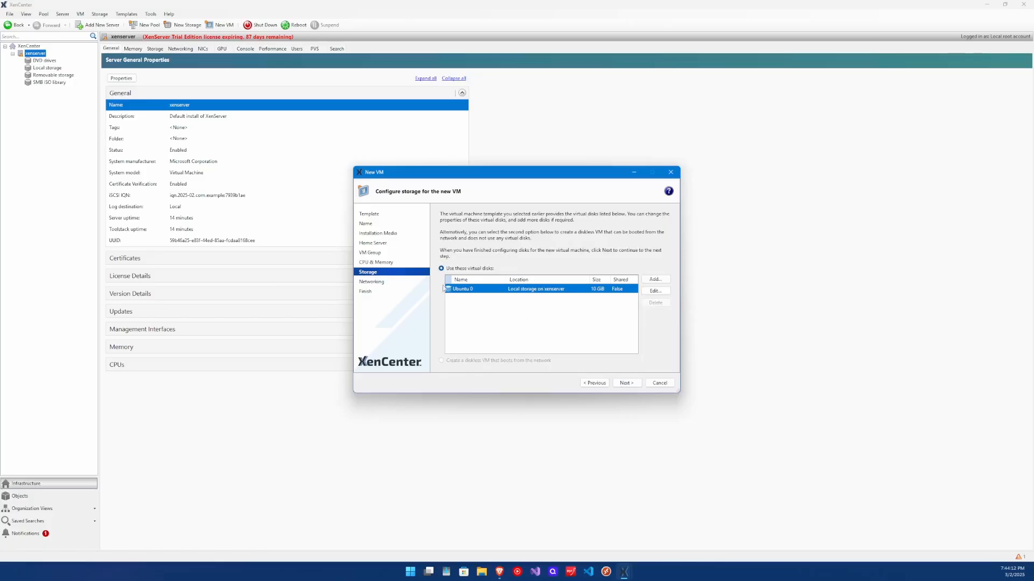
# Edit the Ubuntu 0 disk to have the description DNS and a size of 80 GiB
pyautogui.click(656, 291)
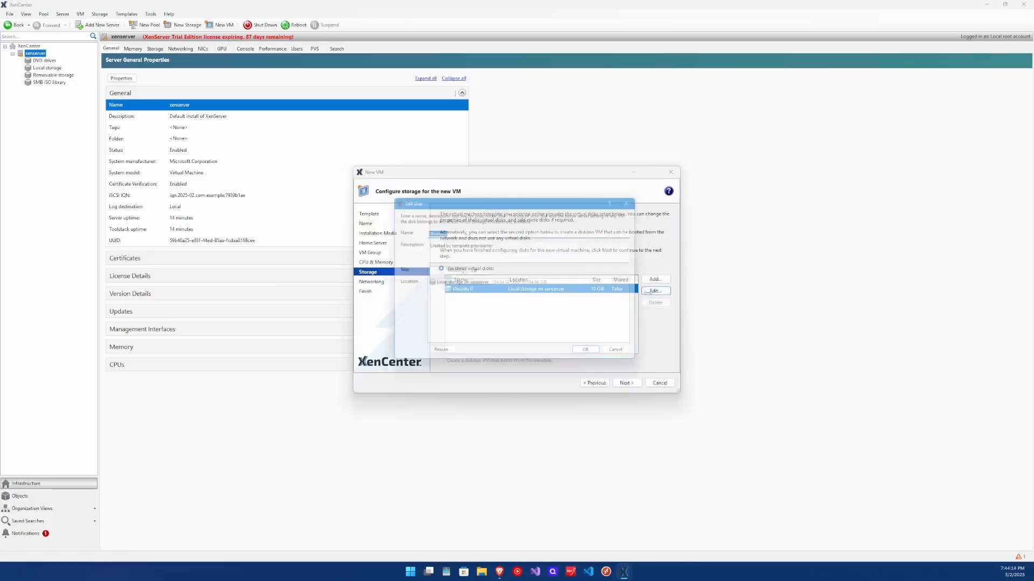
pyautogui.click(458, 231)
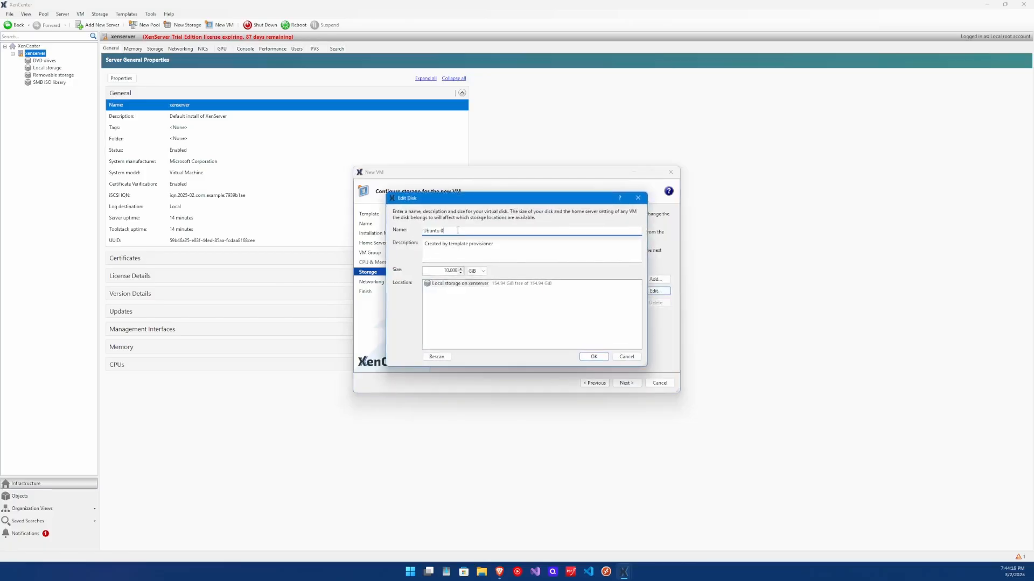
pyautogui.click(437, 245)
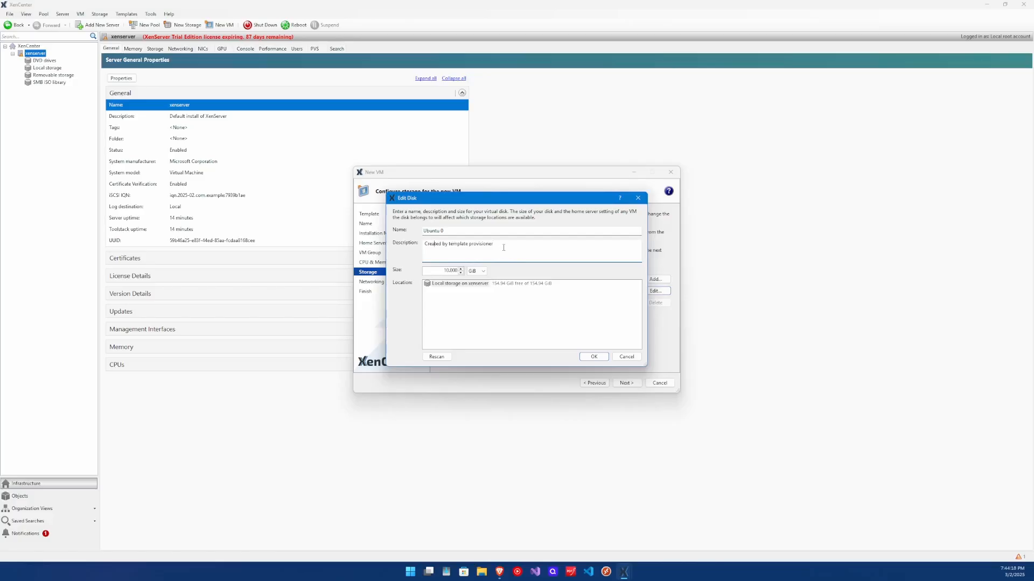
pyautogui.moveTo(504, 248); pyautogui.dragTo(419, 248)
pyautogui.write('DNS')
pyautogui.doubleClick(446, 271)
pyautogui.write('80')
pyautogui.click(593, 358)
# Cancel adding an extra virtual disk and move on to networking
pyautogui.click(655, 279)
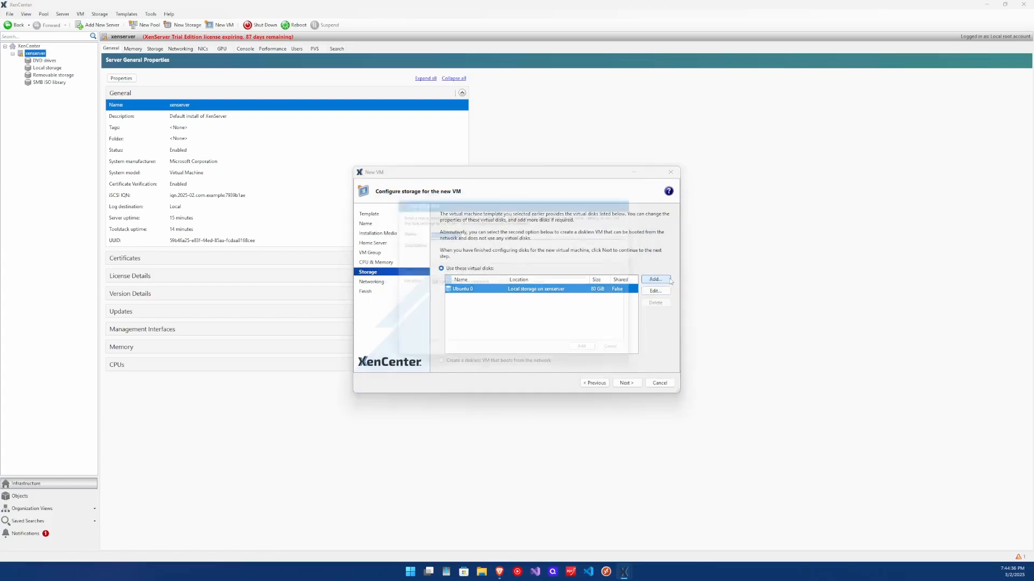
pyautogui.click(436, 253)
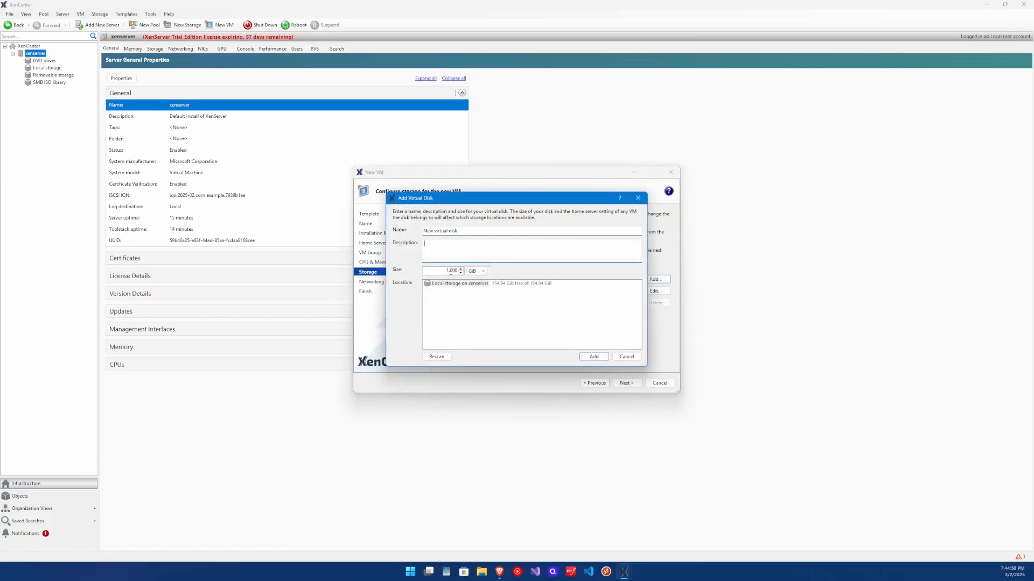
pyautogui.click(476, 271)
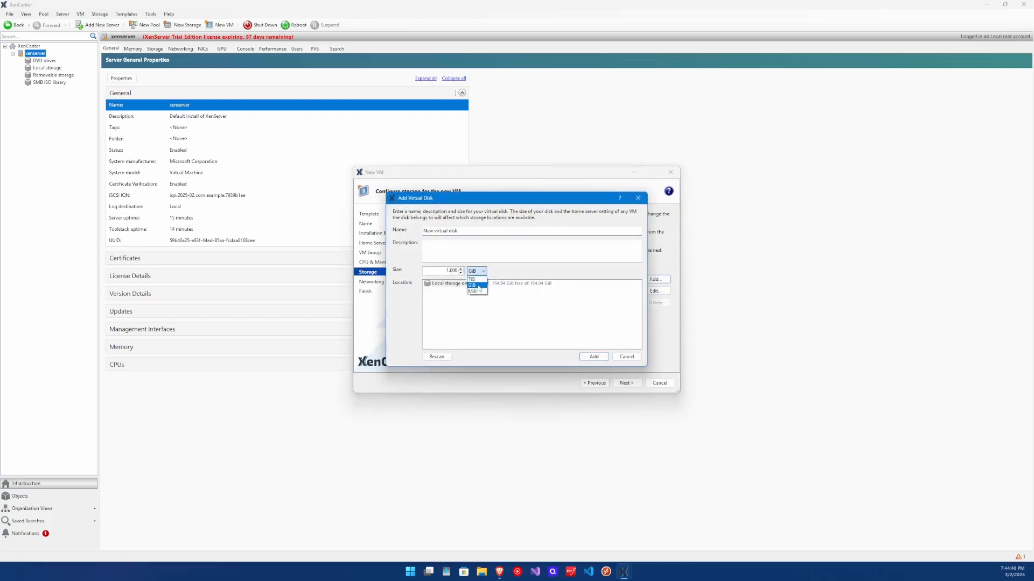
pyautogui.click(636, 360)
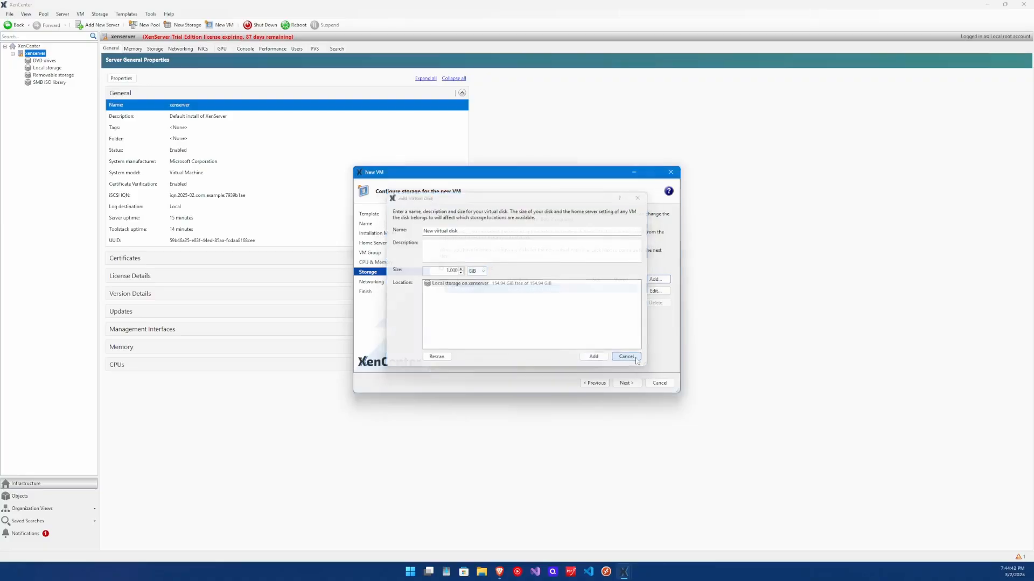
pyautogui.click(635, 359)
pyautogui.click(626, 383)
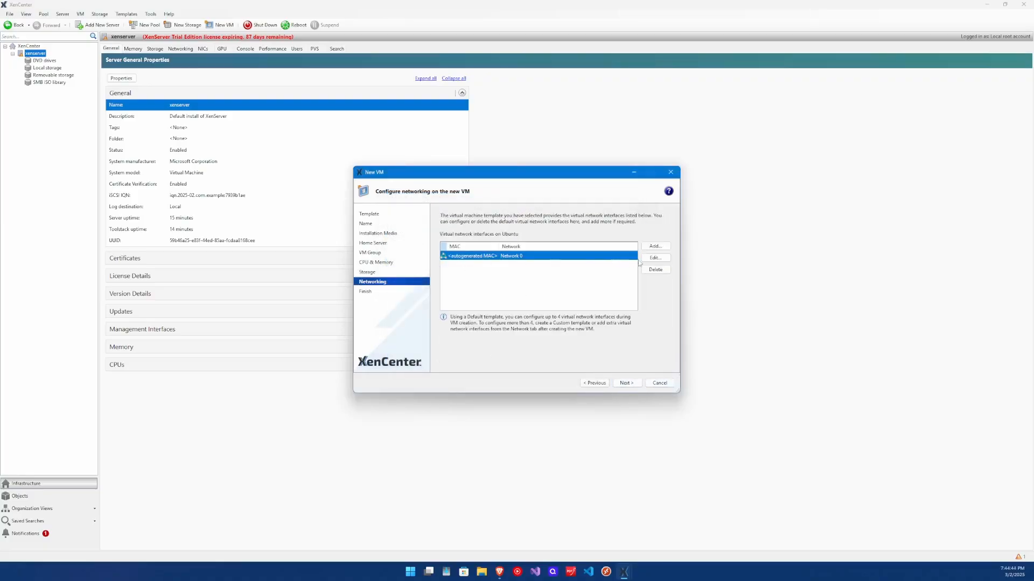
# Keep the VM's network interface on Network 0 and create the Ubuntu VM
pyautogui.click(655, 258)
pyautogui.click(472, 247)
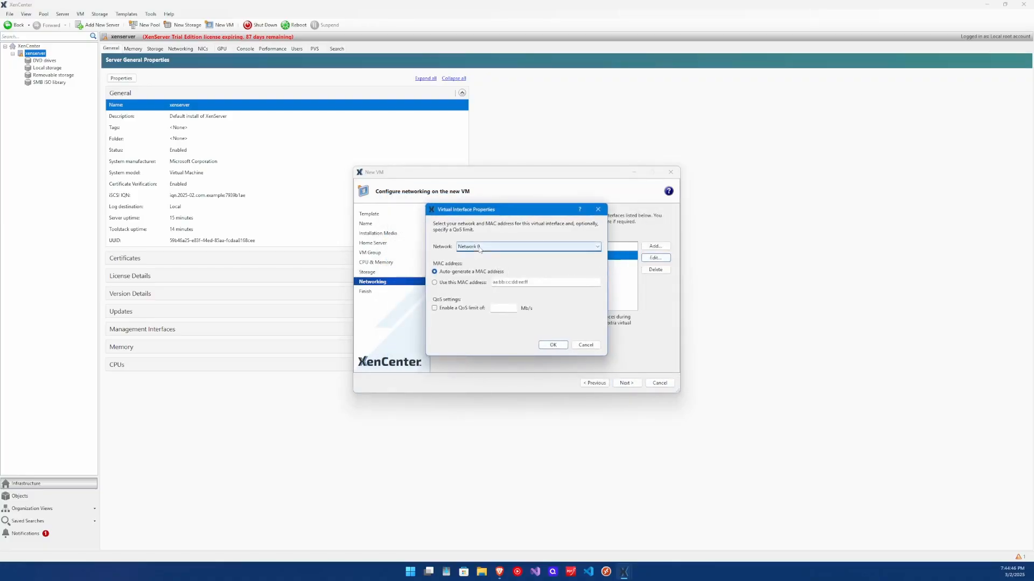
pyautogui.click(463, 276)
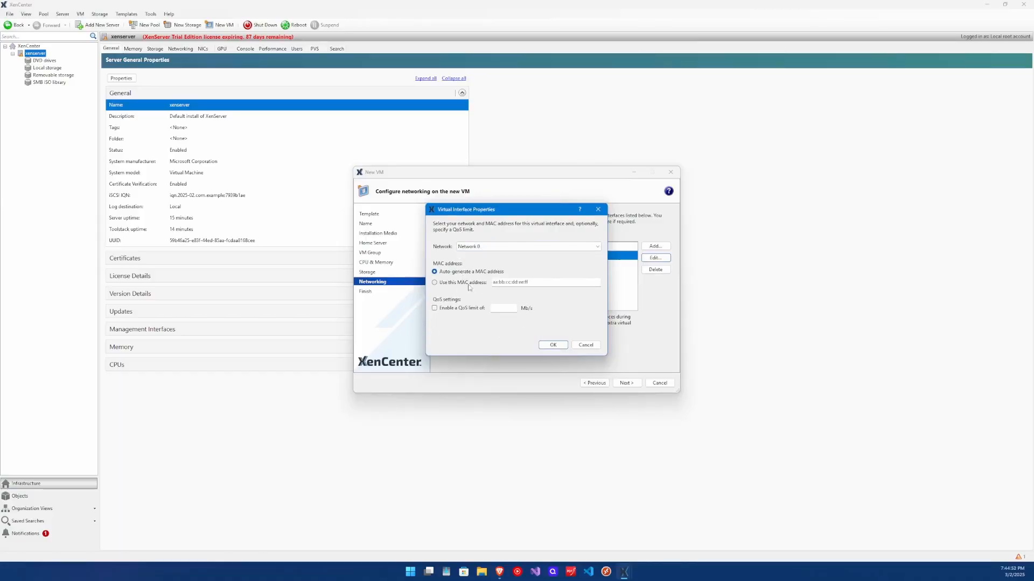
pyautogui.click(553, 345)
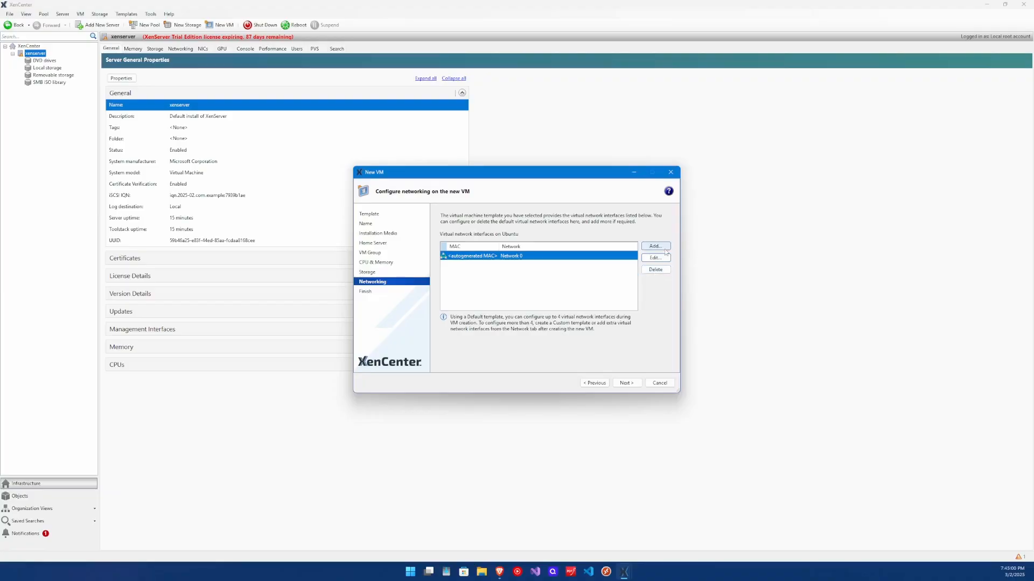
pyautogui.click(633, 380)
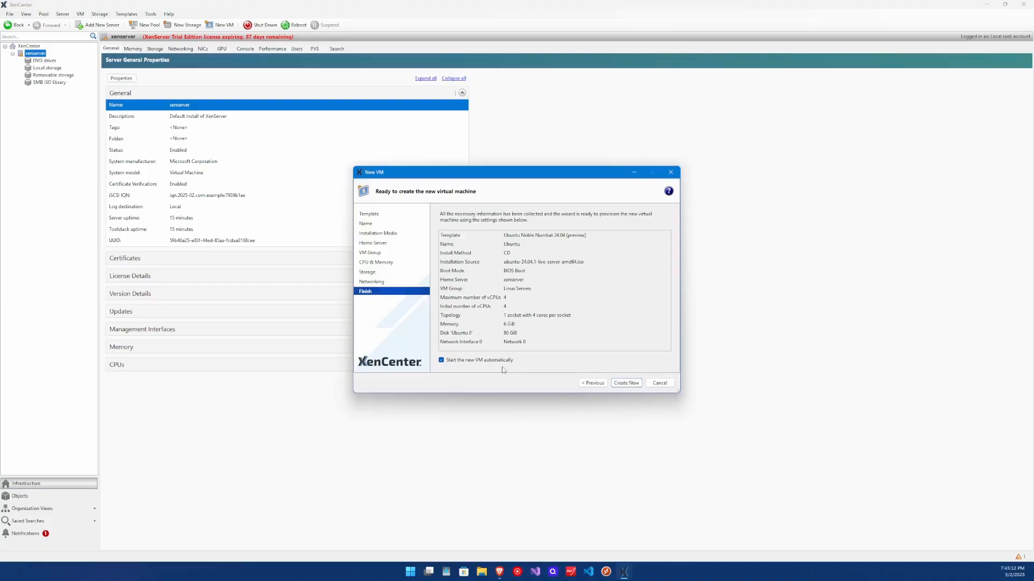
pyautogui.click(626, 384)
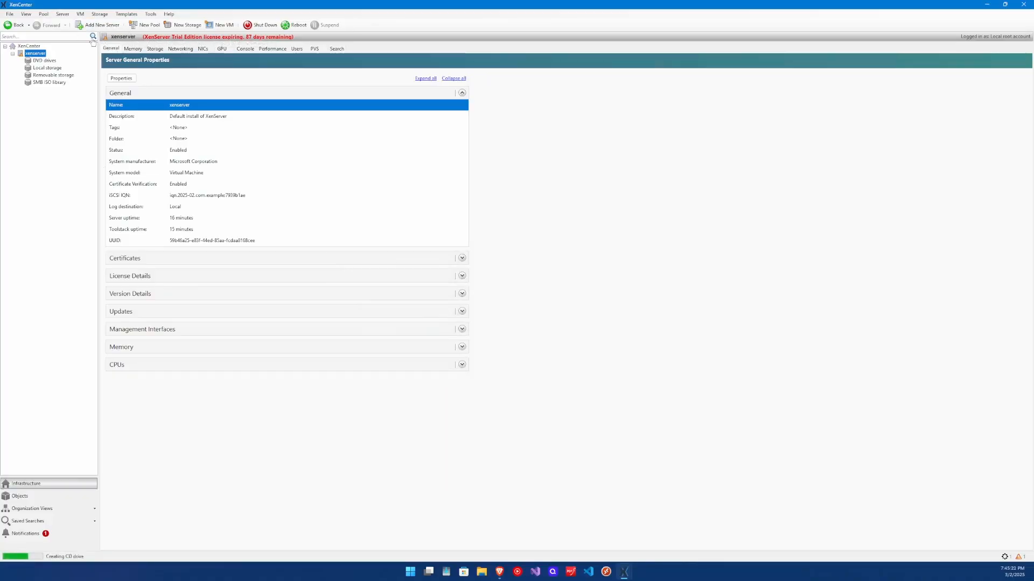
pyautogui.click(147, 15)
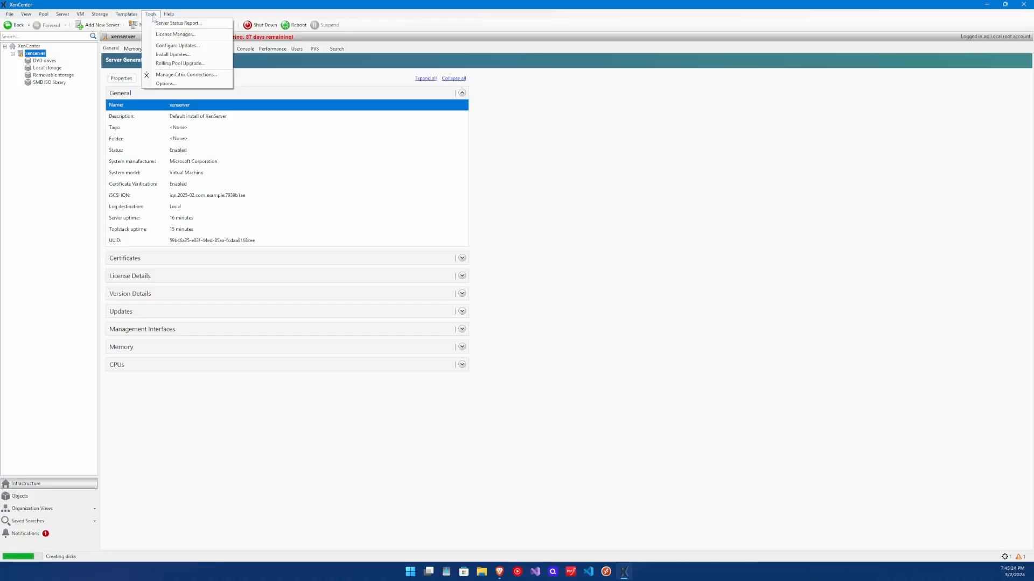
pyautogui.click(161, 36)
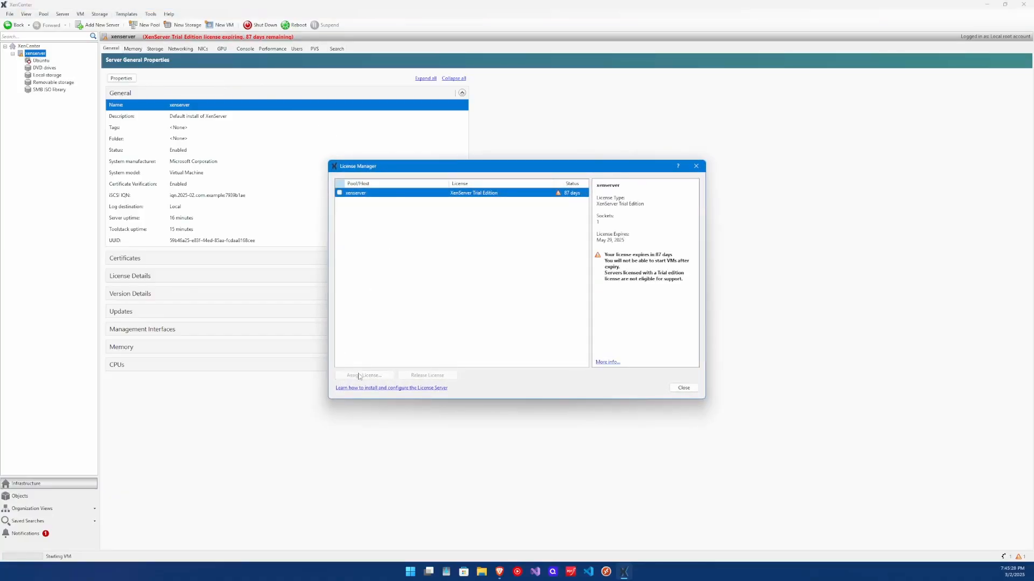
pyautogui.click(339, 192)
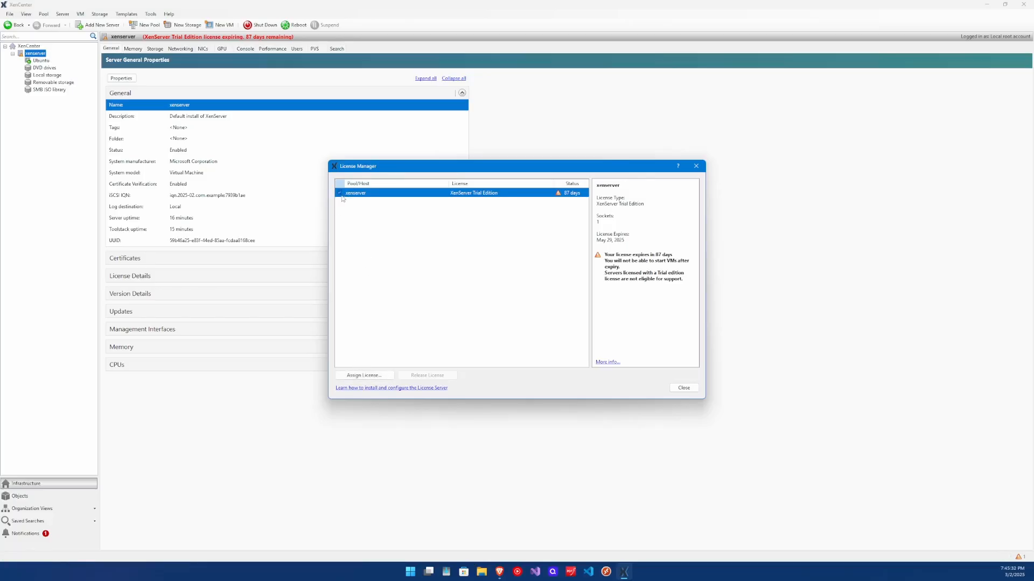
pyautogui.click(364, 375)
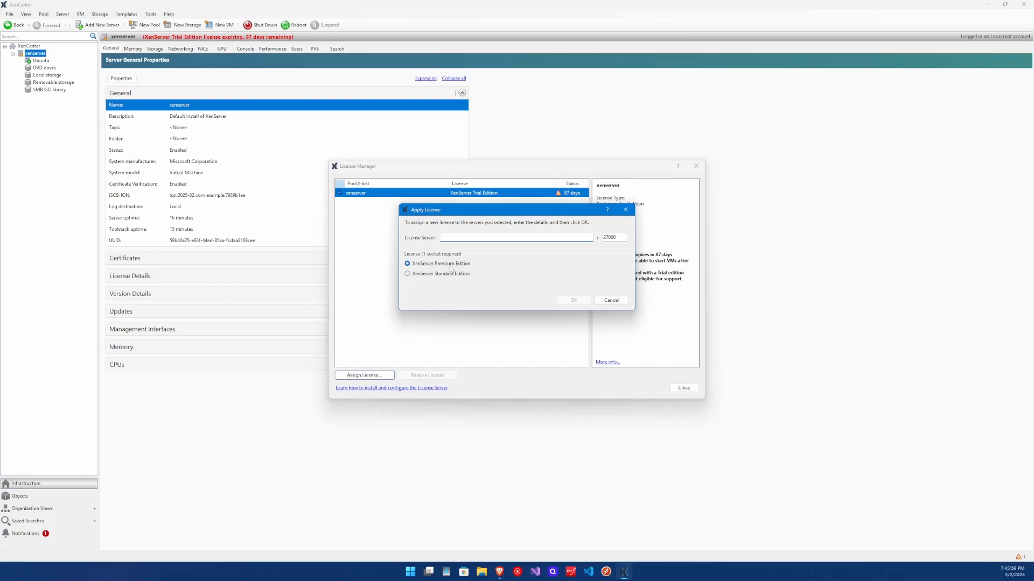
pyautogui.click(611, 300)
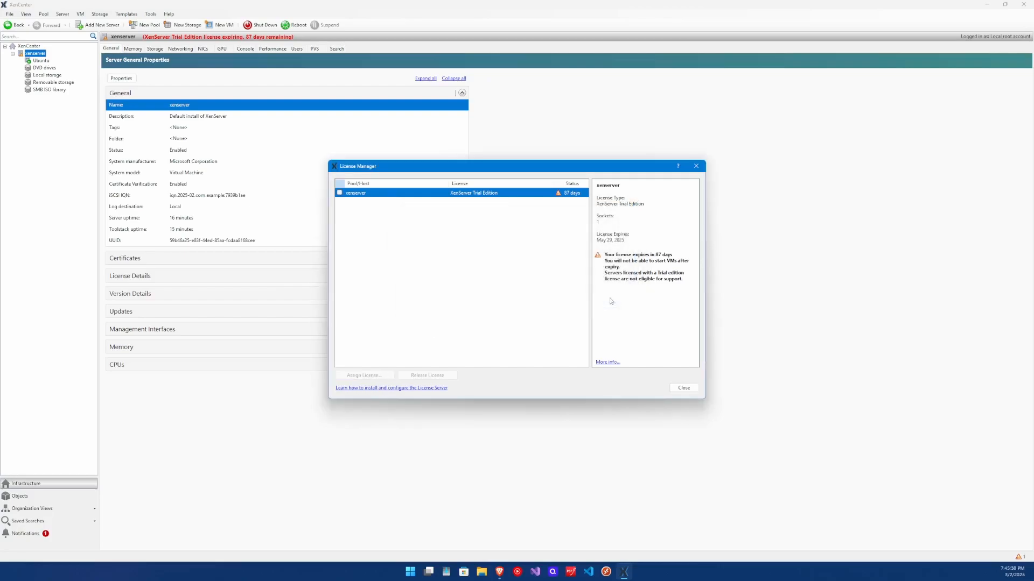
pyautogui.click(682, 388)
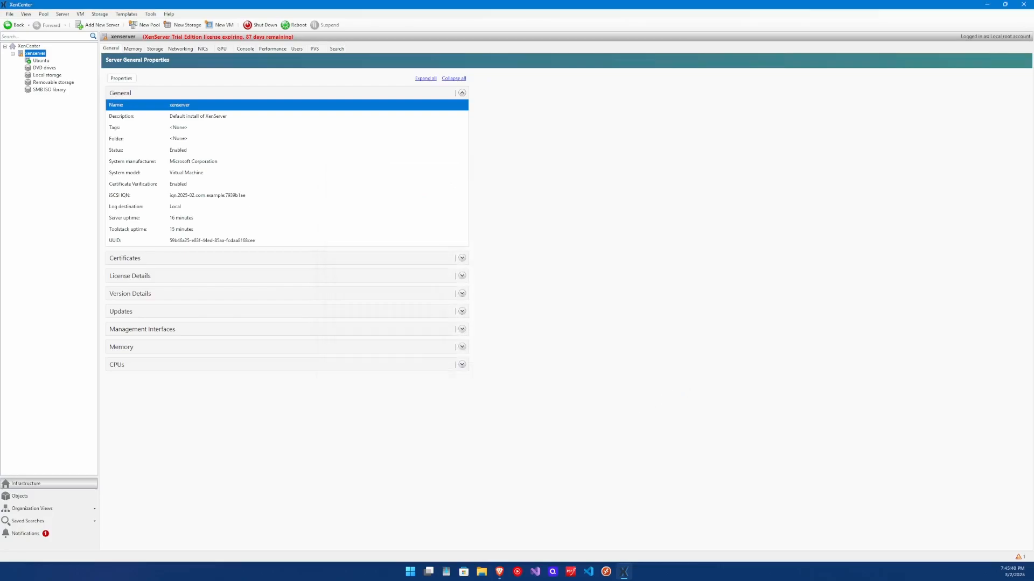
# Open the Ubuntu VM's console and boot the 'Try or Install Ubuntu Server' GRUB entry
pyautogui.click(42, 60)
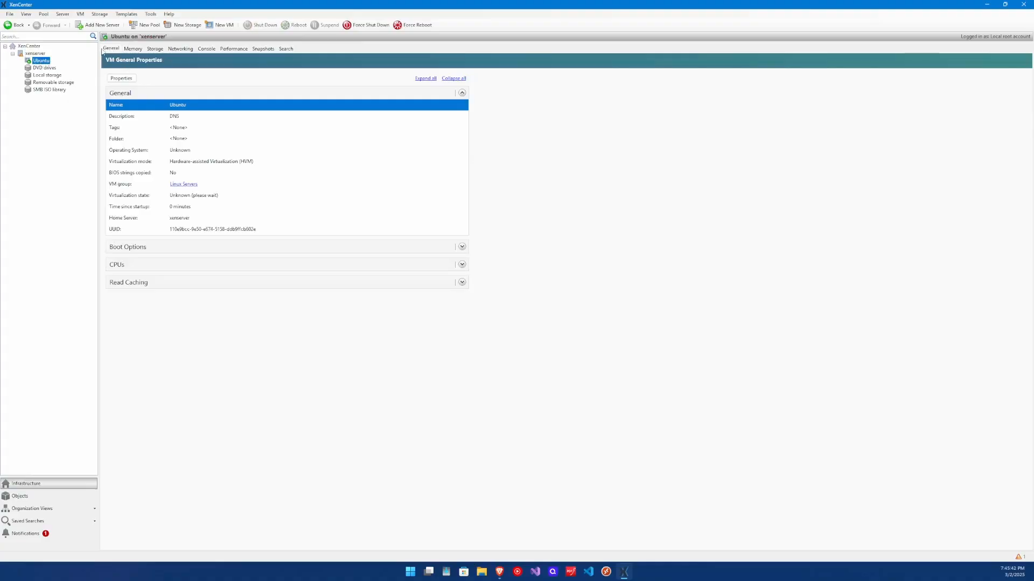
pyautogui.click(212, 51)
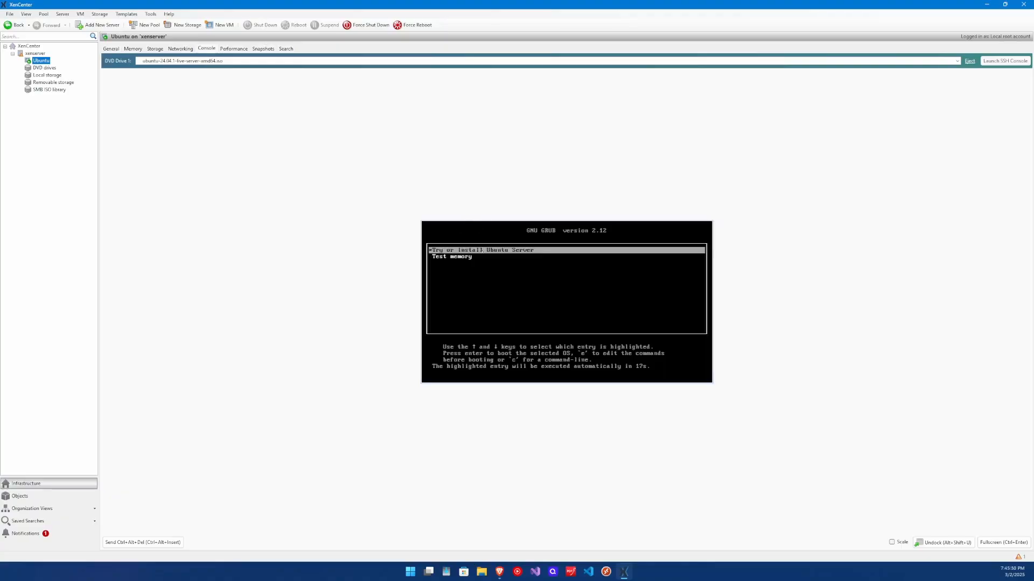
pyautogui.press('Return')
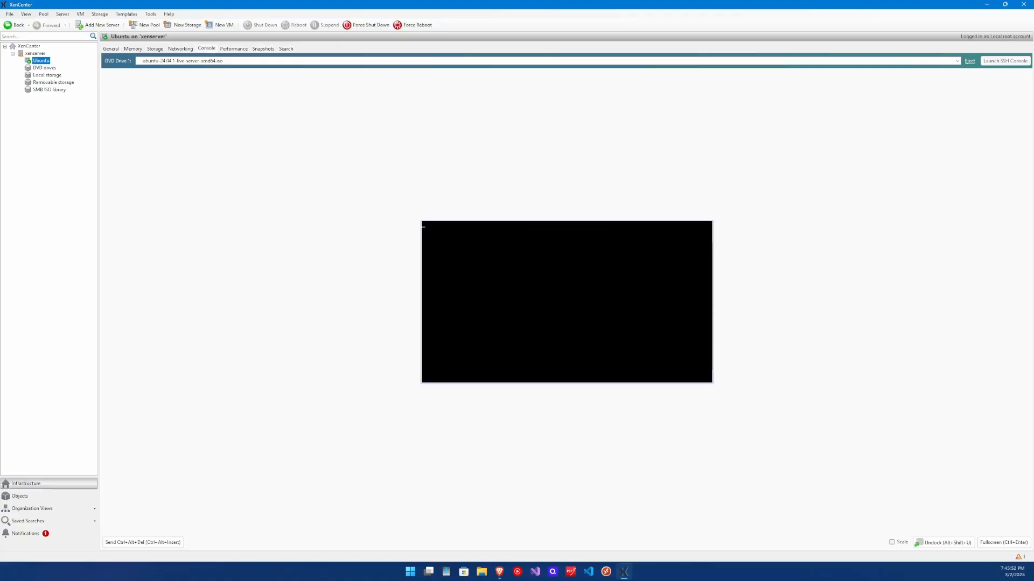